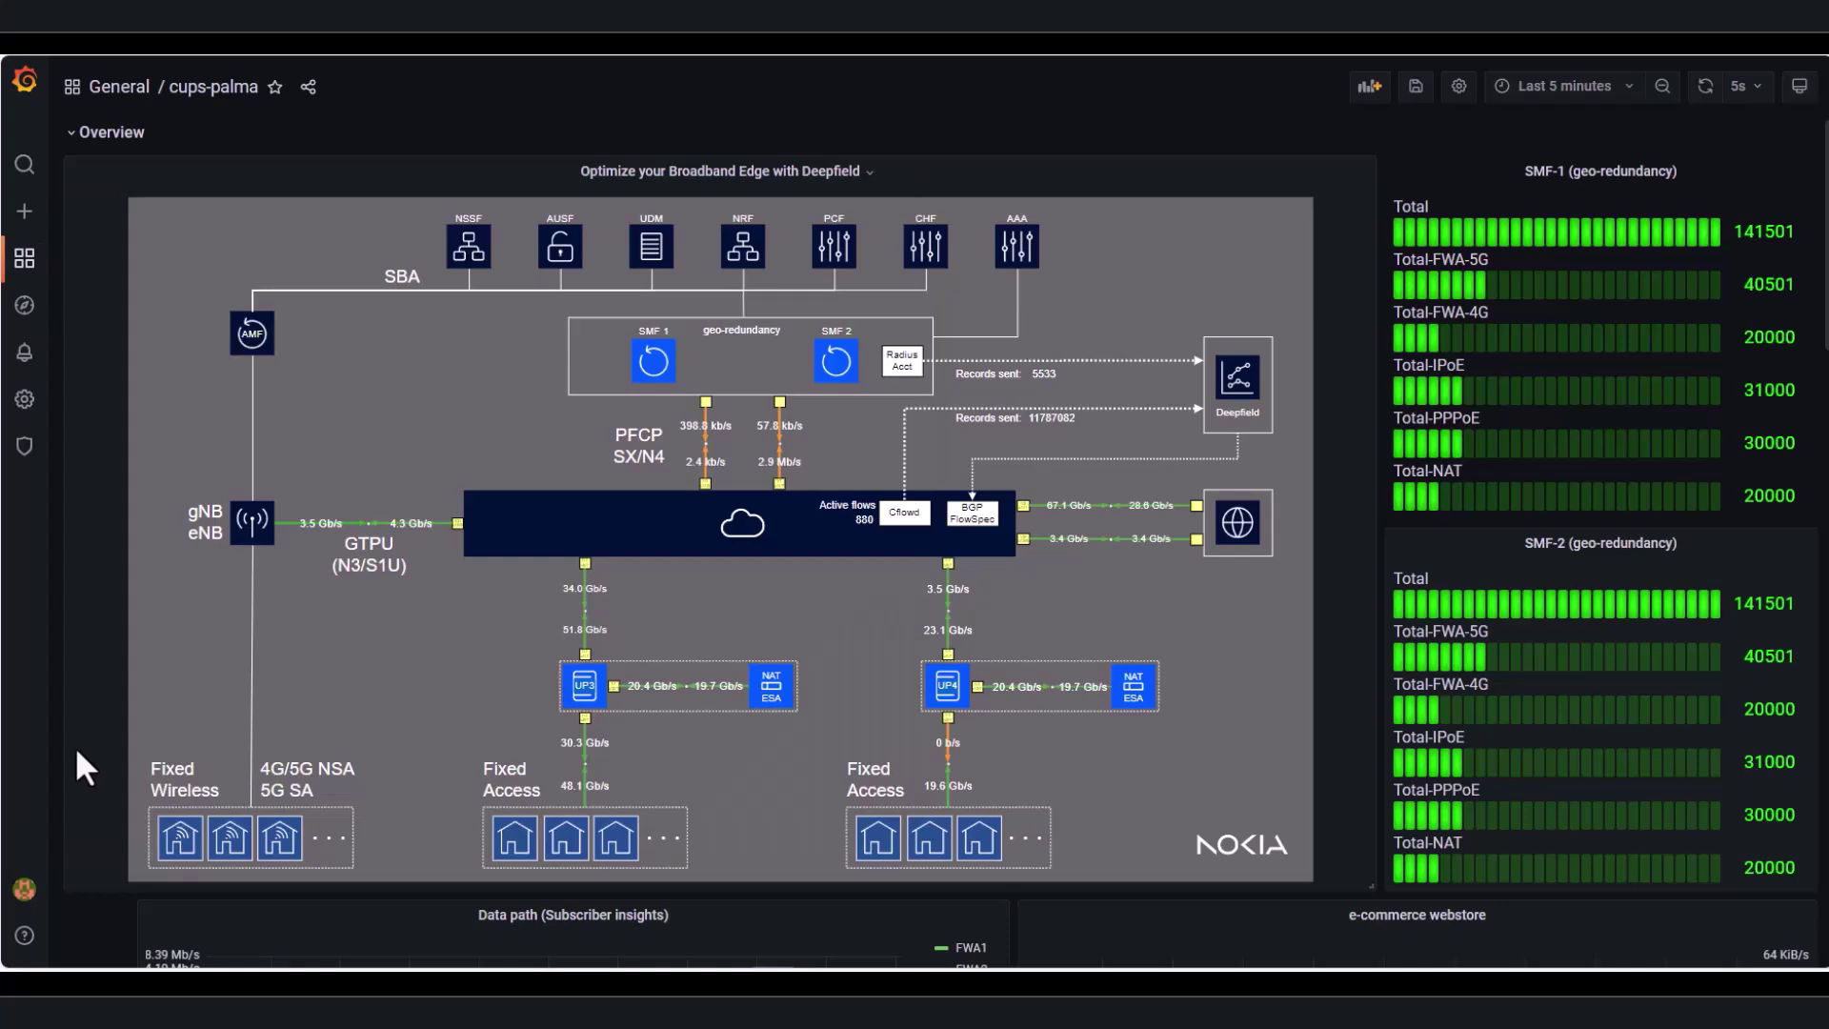
{"action": "scroll", "coordinate": [76, 750], "scroll_direction": "down", "scroll_amount": 3}
{"action": "scroll", "coordinate": [76, 750], "scroll_direction": "down", "scroll_amount": 2}
{"action": "scroll", "coordinate": [76, 750], "scroll_direction": "down", "scroll_amount": 1}
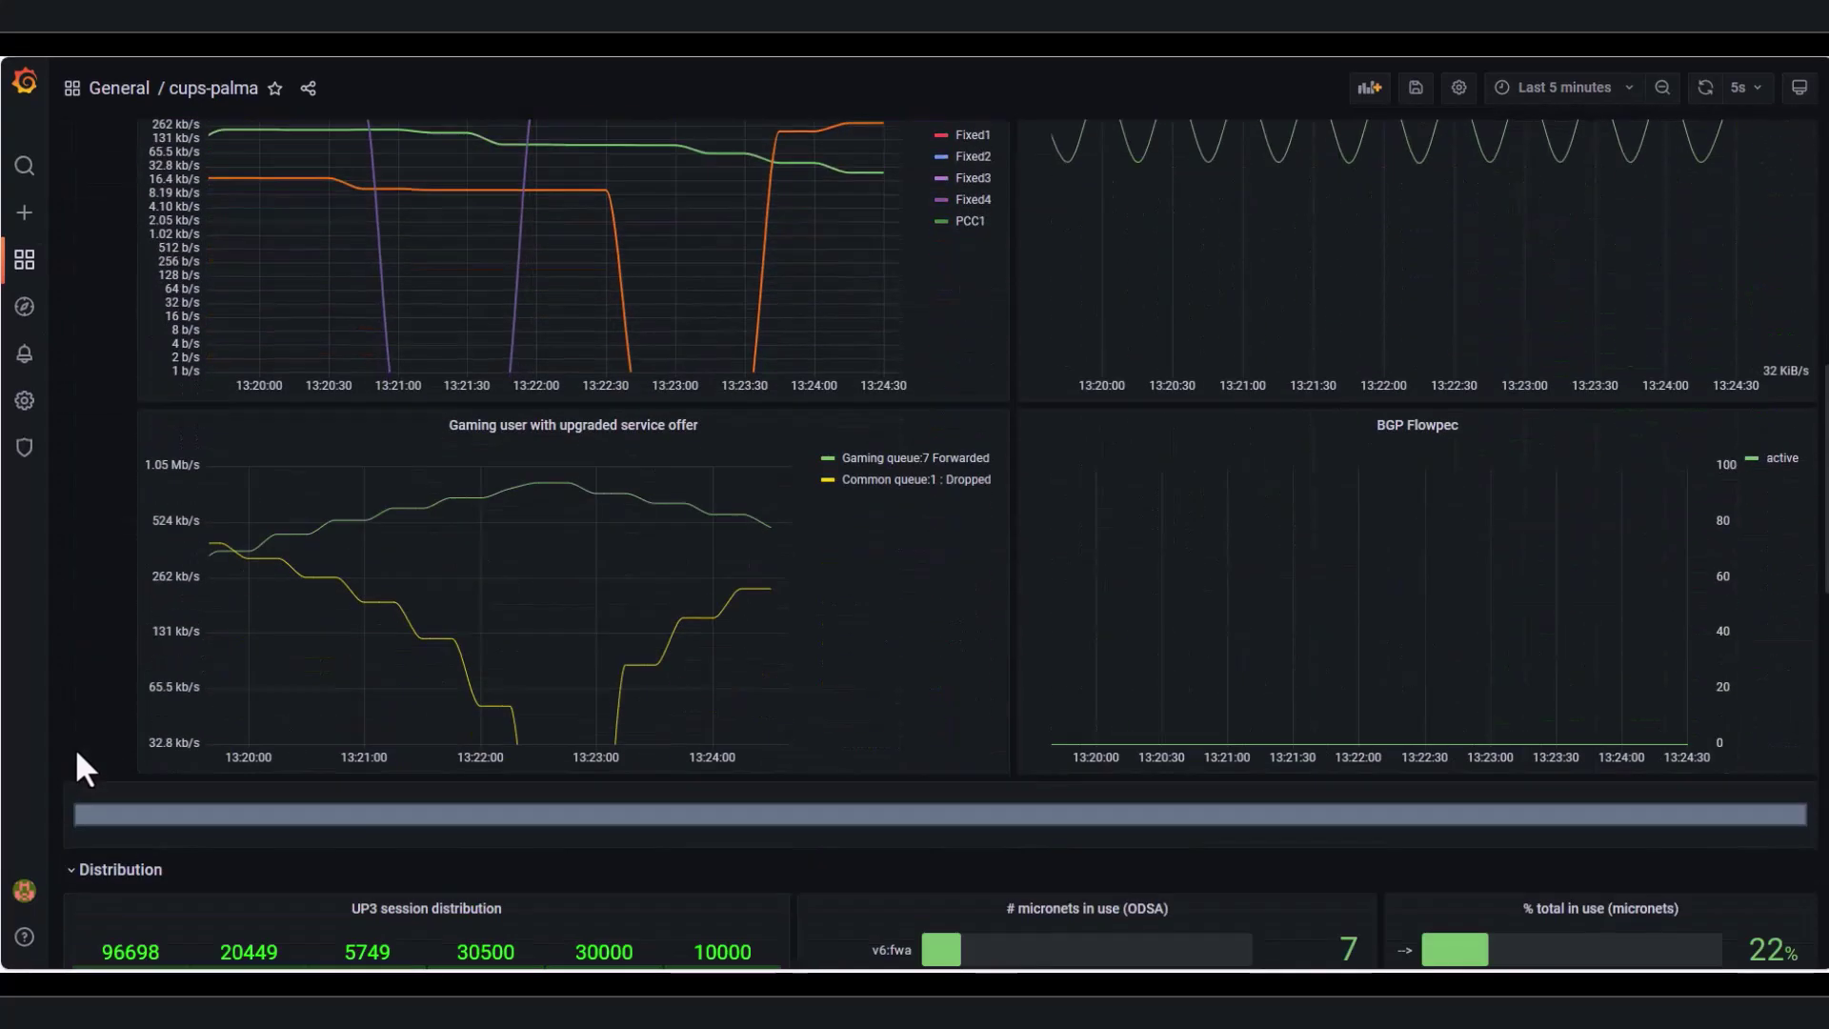
{"action": "scroll", "coordinate": [76, 753], "scroll_direction": "down", "scroll_amount": 1}
{"action": "scroll", "coordinate": [76, 754], "scroll_direction": "down", "scroll_amount": 2}
{"action": "scroll", "coordinate": [75, 750], "scroll_direction": "down", "scroll_amount": 3}
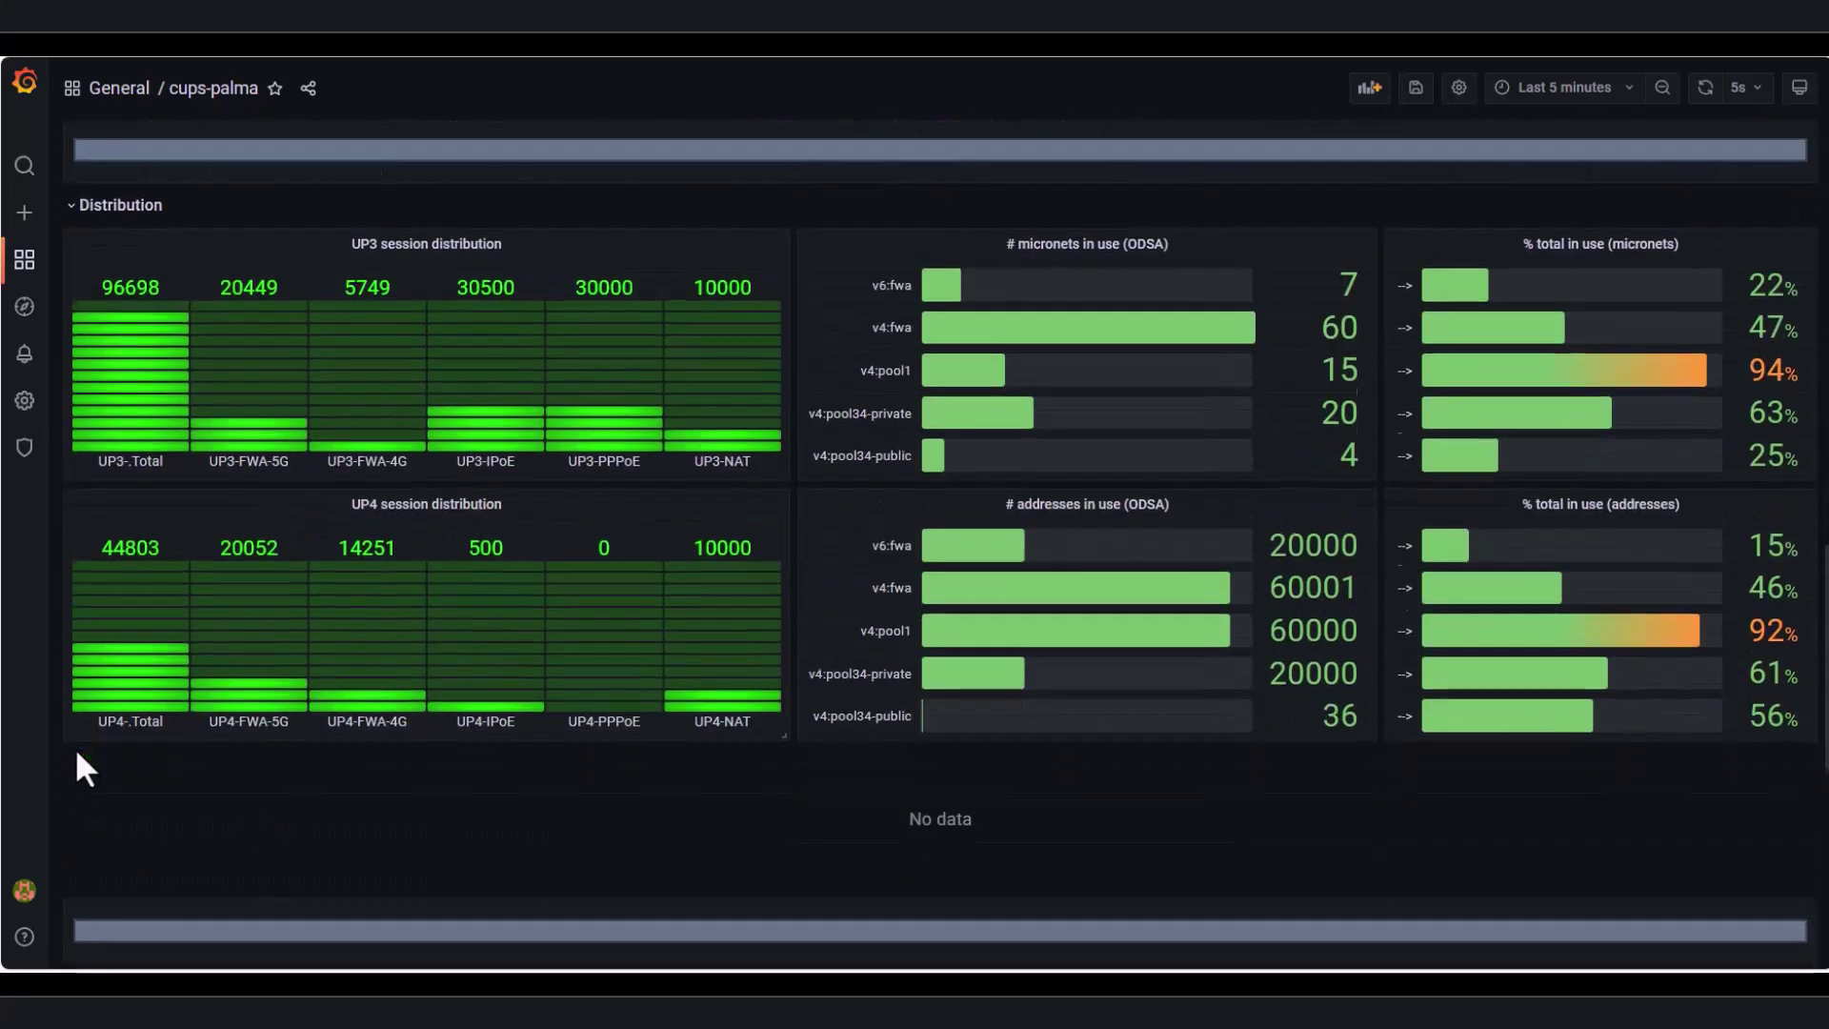
{"action": "scroll", "coordinate": [75, 753], "scroll_direction": "down", "scroll_amount": 1}
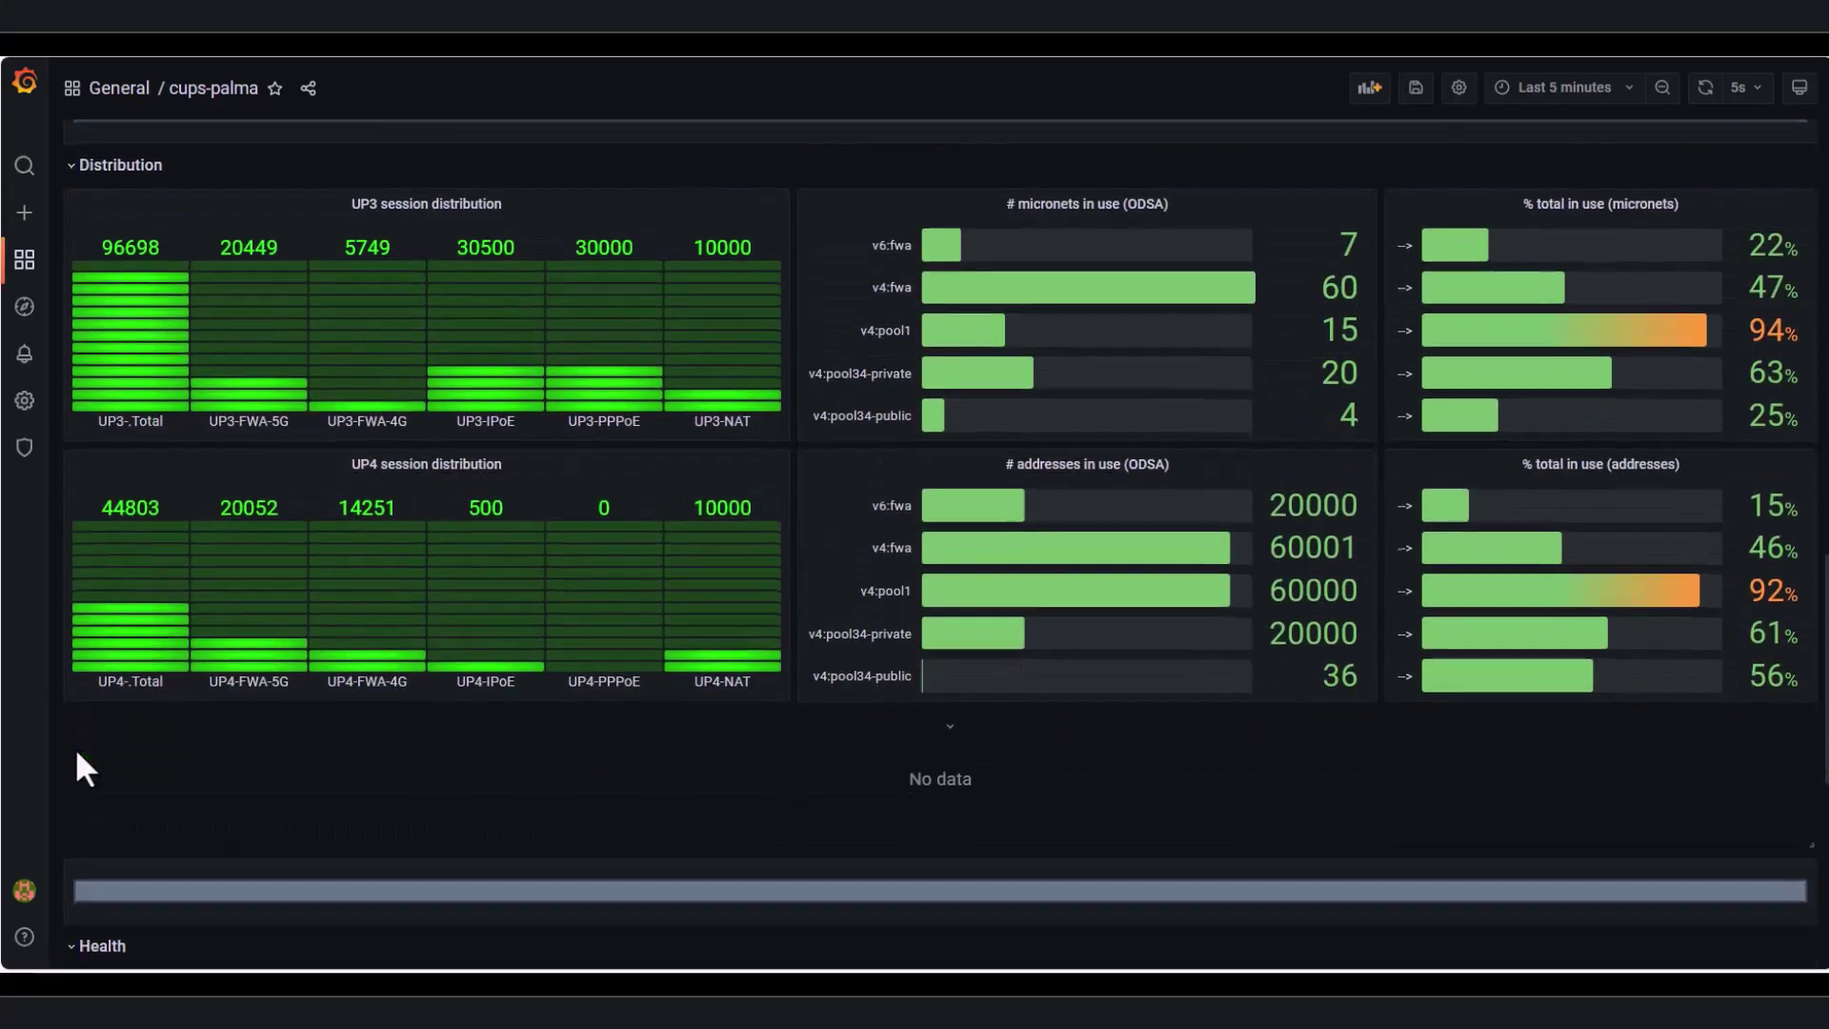
{"action": "scroll", "coordinate": [76, 753], "scroll_direction": "down", "scroll_amount": 3}
{"action": "scroll", "coordinate": [75, 767], "scroll_direction": "down", "scroll_amount": 2}
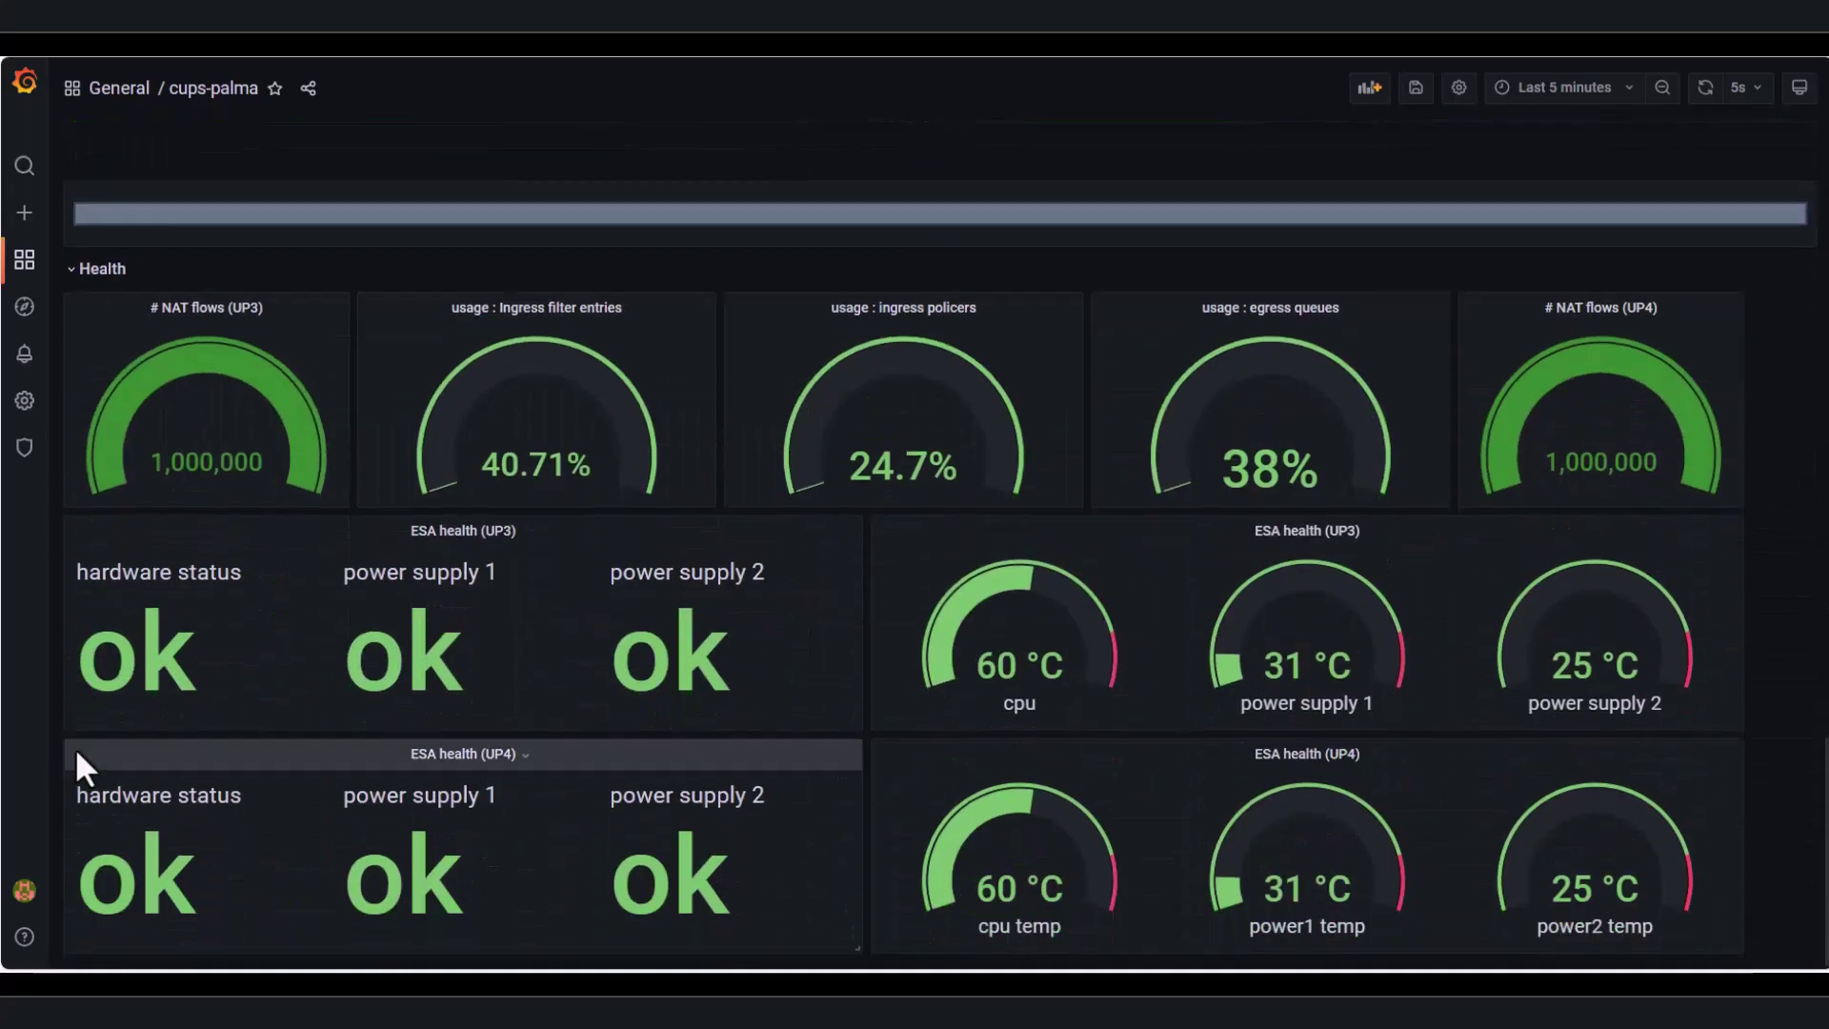
{"action": "scroll", "coordinate": [77, 753], "scroll_direction": "up", "scroll_amount": 1}
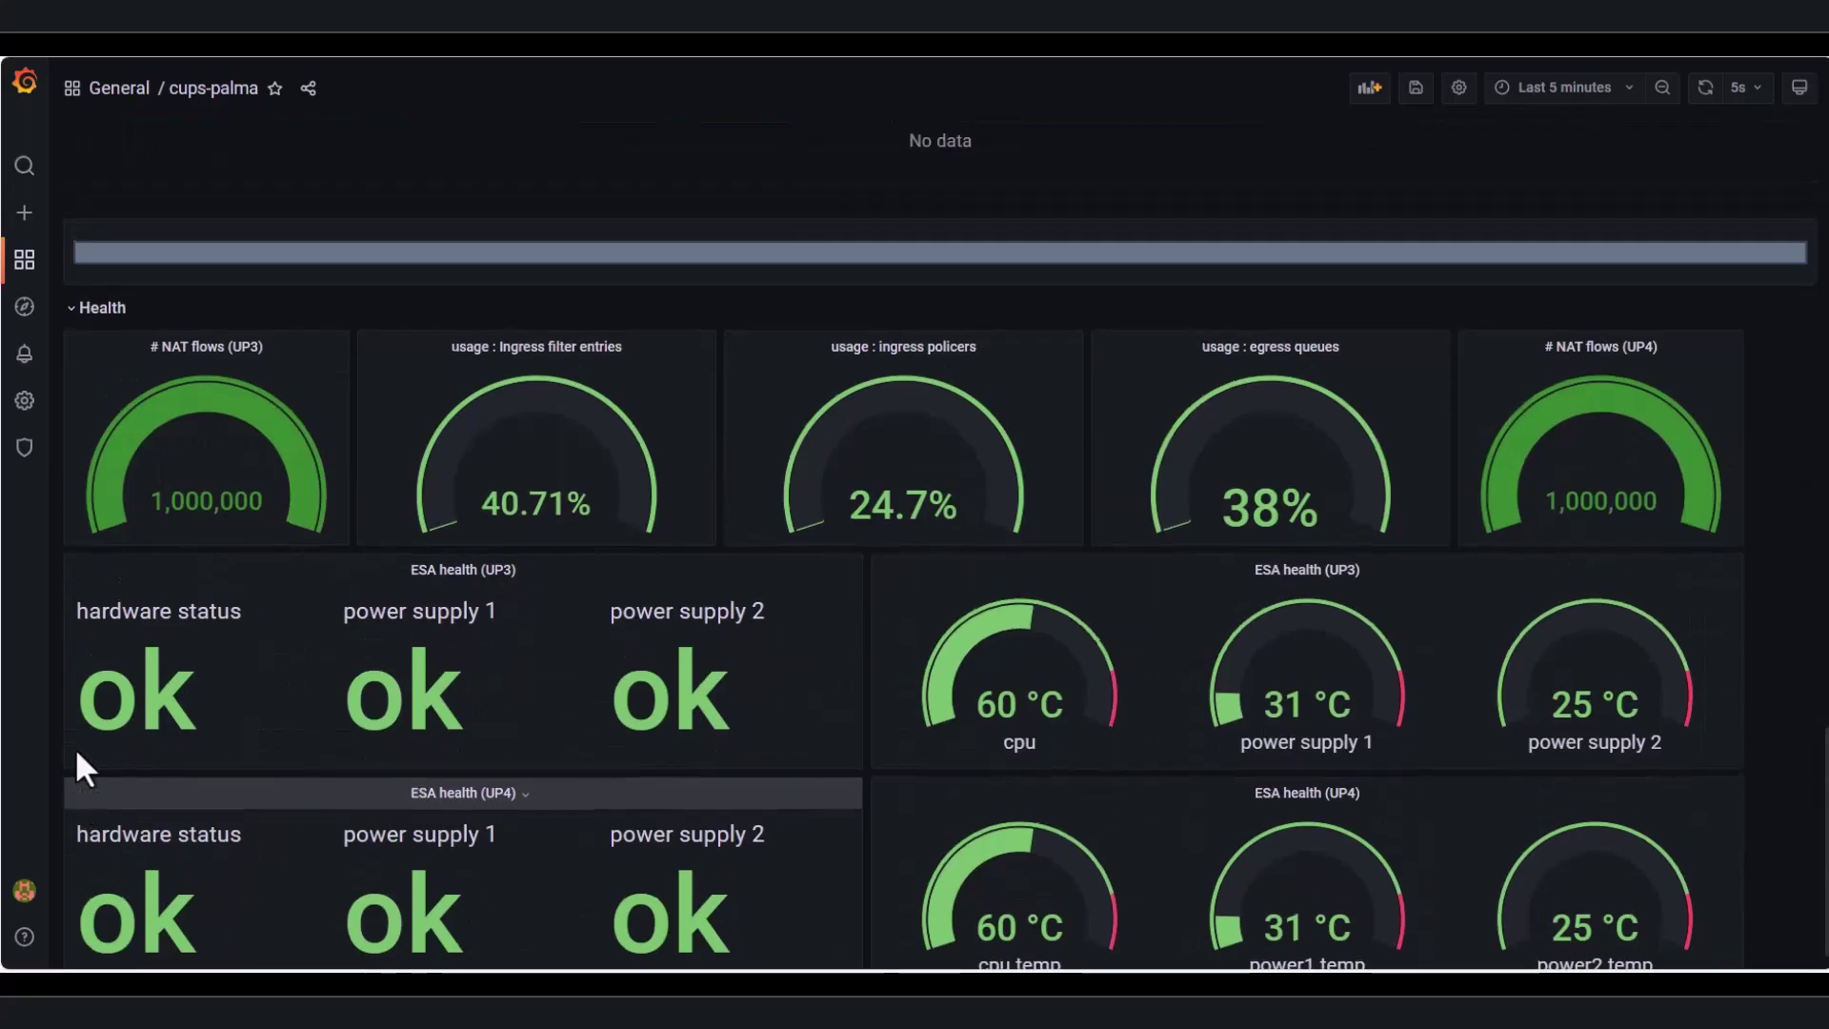
{"action": "scroll", "coordinate": [76, 753], "scroll_direction": "up", "scroll_amount": 3}
{"action": "scroll", "coordinate": [75, 753], "scroll_direction": "up", "scroll_amount": 3}
{"action": "scroll", "coordinate": [76, 753], "scroll_direction": "up", "scroll_amount": 3}
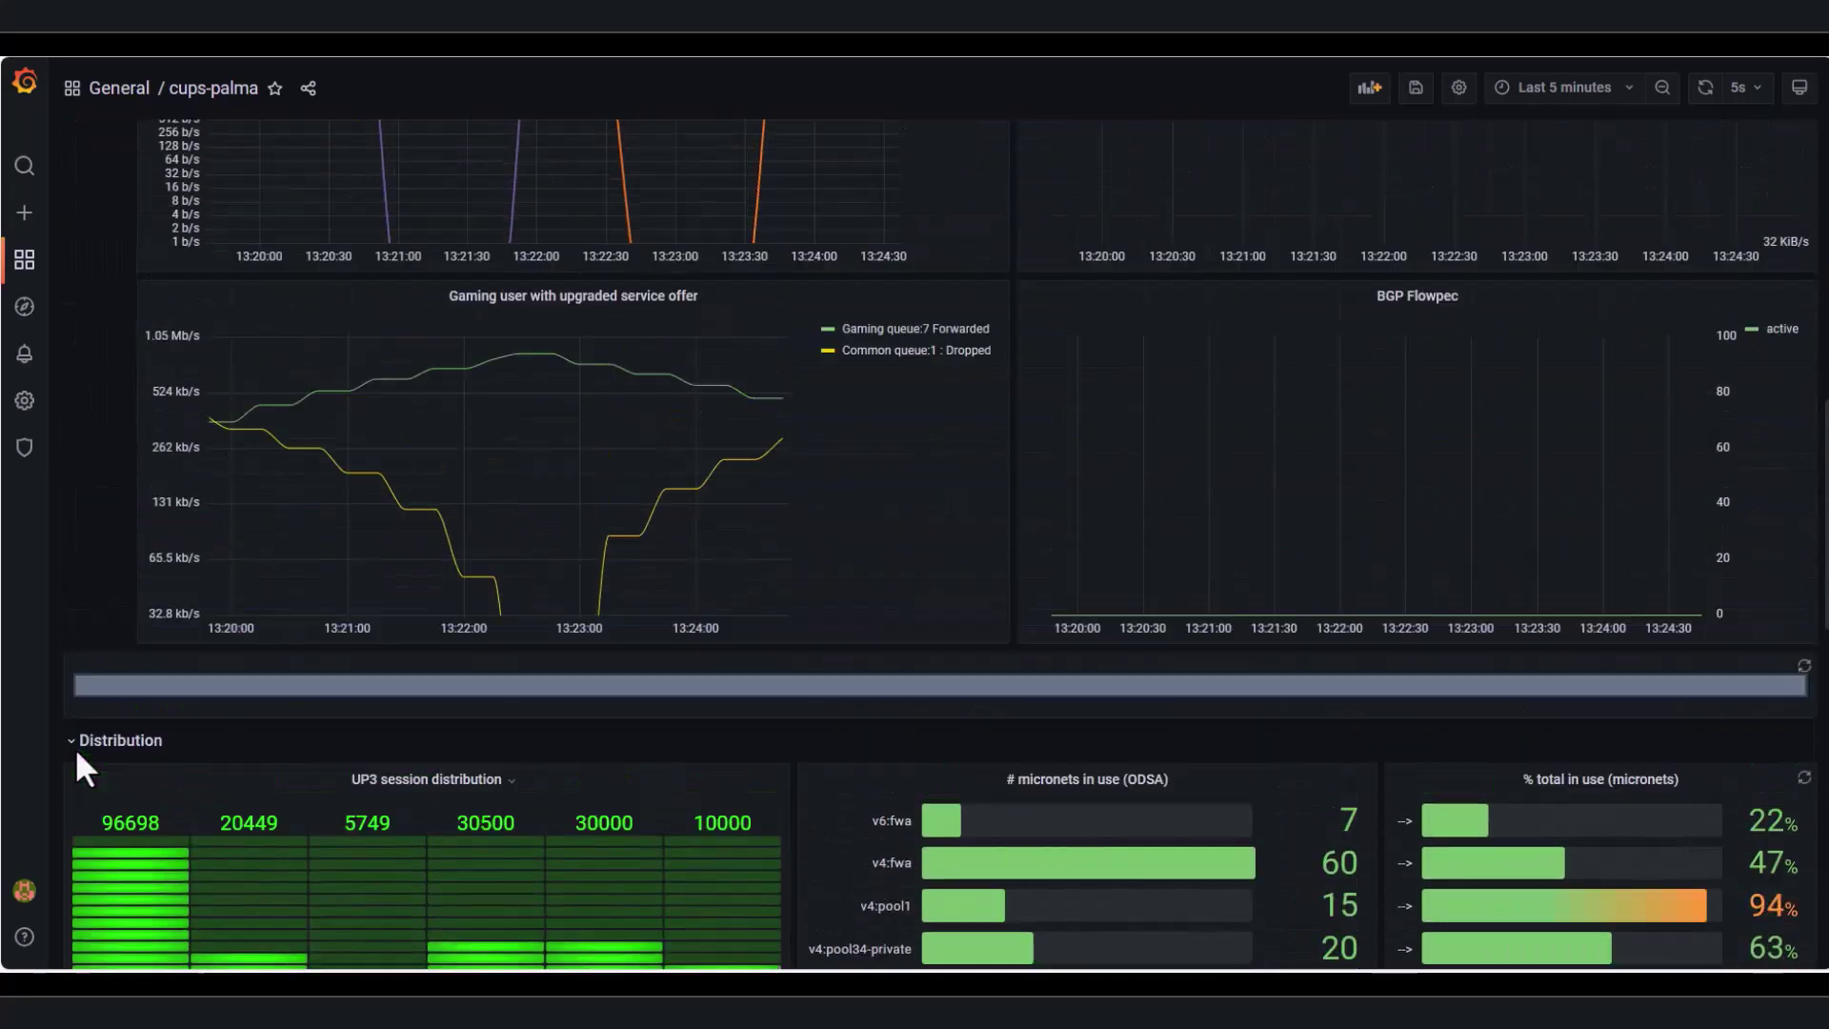
{"action": "scroll", "coordinate": [75, 753], "scroll_direction": "up", "scroll_amount": 1}
{"action": "scroll", "coordinate": [76, 753], "scroll_direction": "up", "scroll_amount": 1}
{"action": "scroll", "coordinate": [76, 753], "scroll_direction": "up", "scroll_amount": 1}
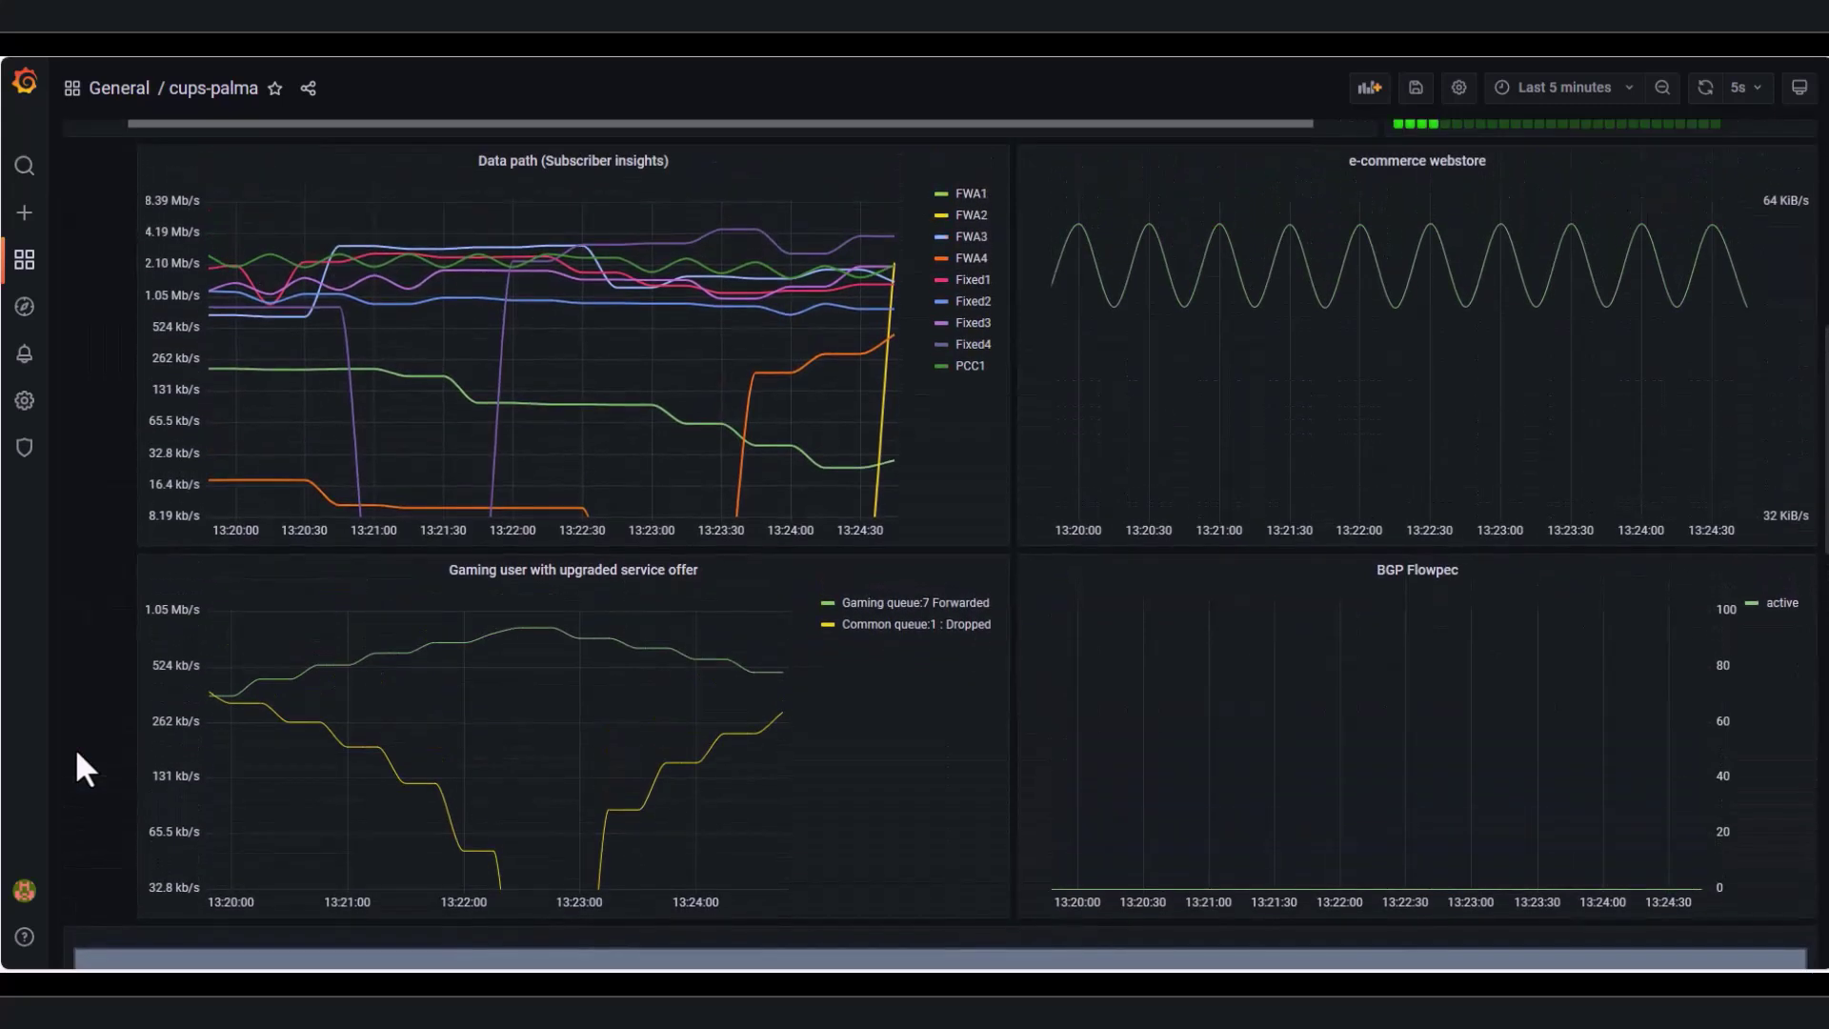
{"action": "scroll", "coordinate": [75, 754], "scroll_direction": "up", "scroll_amount": 1}
{"action": "scroll", "coordinate": [76, 754], "scroll_direction": "up", "scroll_amount": 1}
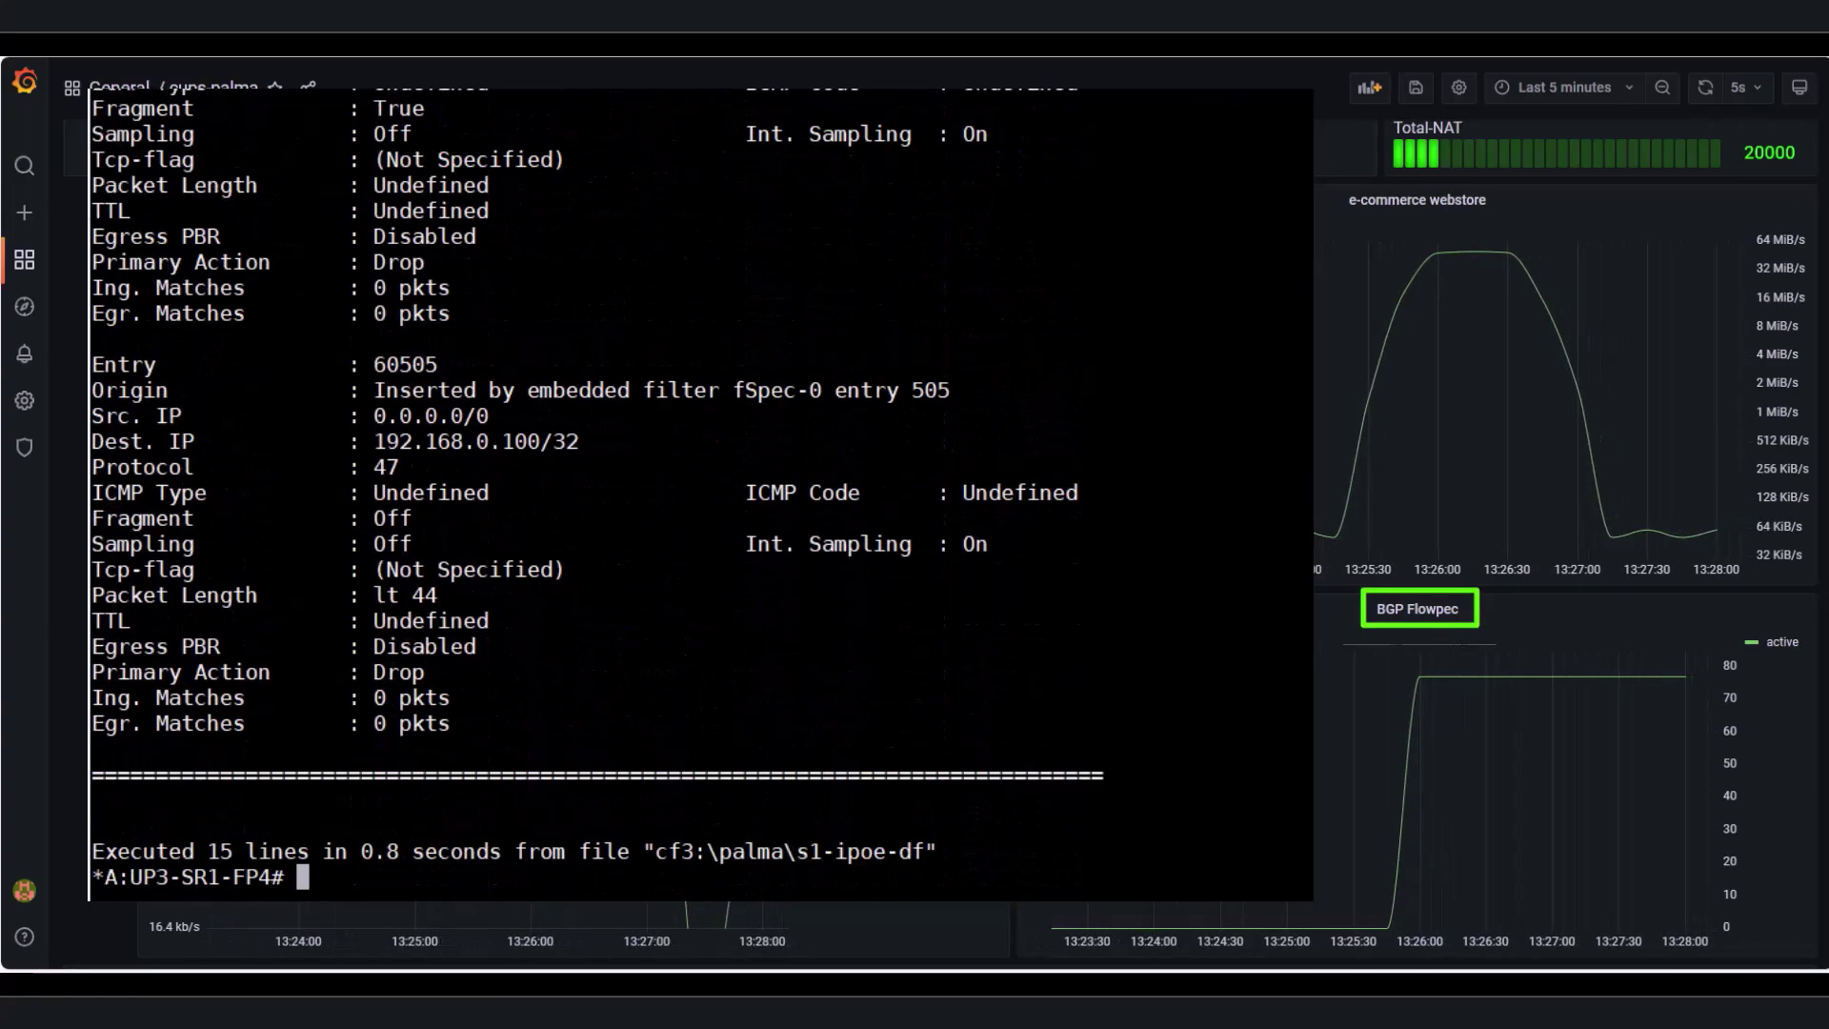
{"action": "scroll", "coordinate": [700, 493], "scroll_direction": "up", "scroll_amount": 5}
{"action": "scroll", "coordinate": [700, 494], "scroll_direction": "up", "scroll_amount": 10}
{"action": "scroll", "coordinate": [700, 494], "scroll_direction": "up", "scroll_amount": 10}
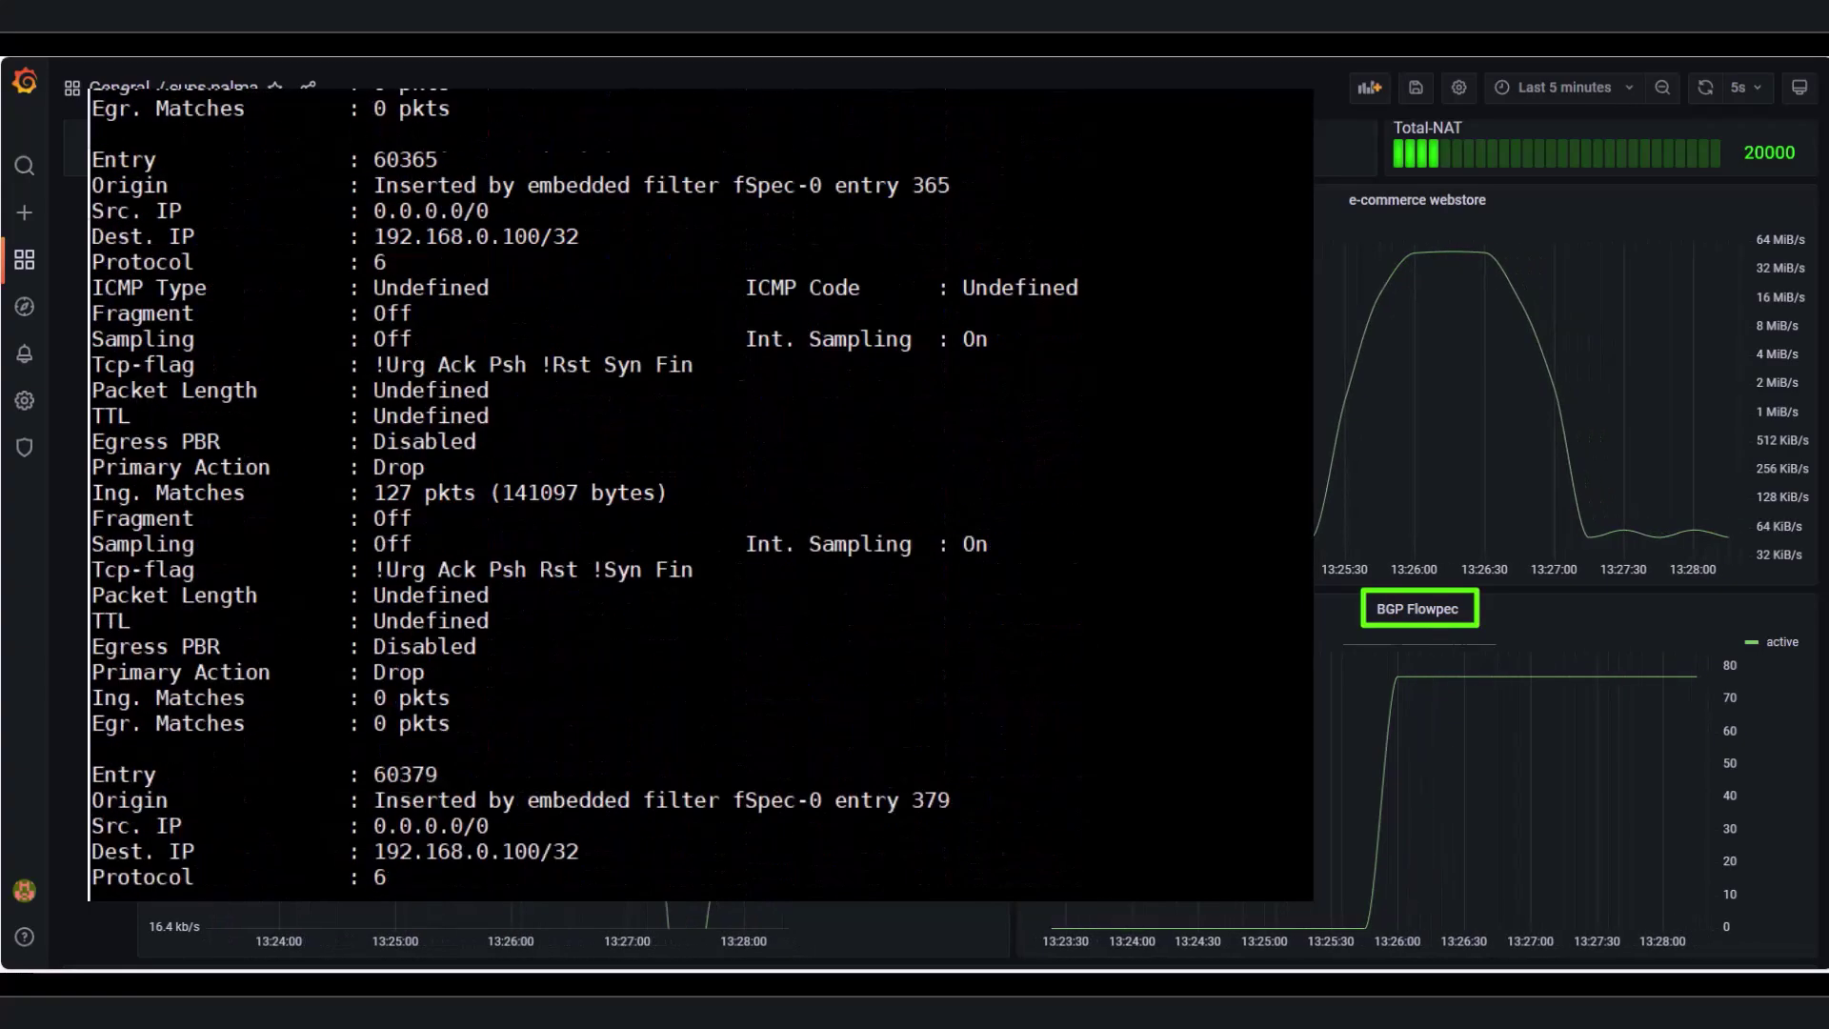
{"action": "scroll", "coordinate": [700, 493], "scroll_direction": "up", "scroll_amount": 10}
{"action": "scroll", "coordinate": [700, 493], "scroll_direction": "up", "scroll_amount": 10}
{"action": "scroll", "coordinate": [700, 493], "scroll_direction": "up", "scroll_amount": 10}
{"action": "scroll", "coordinate": [700, 494], "scroll_direction": "up", "scroll_amount": 10}
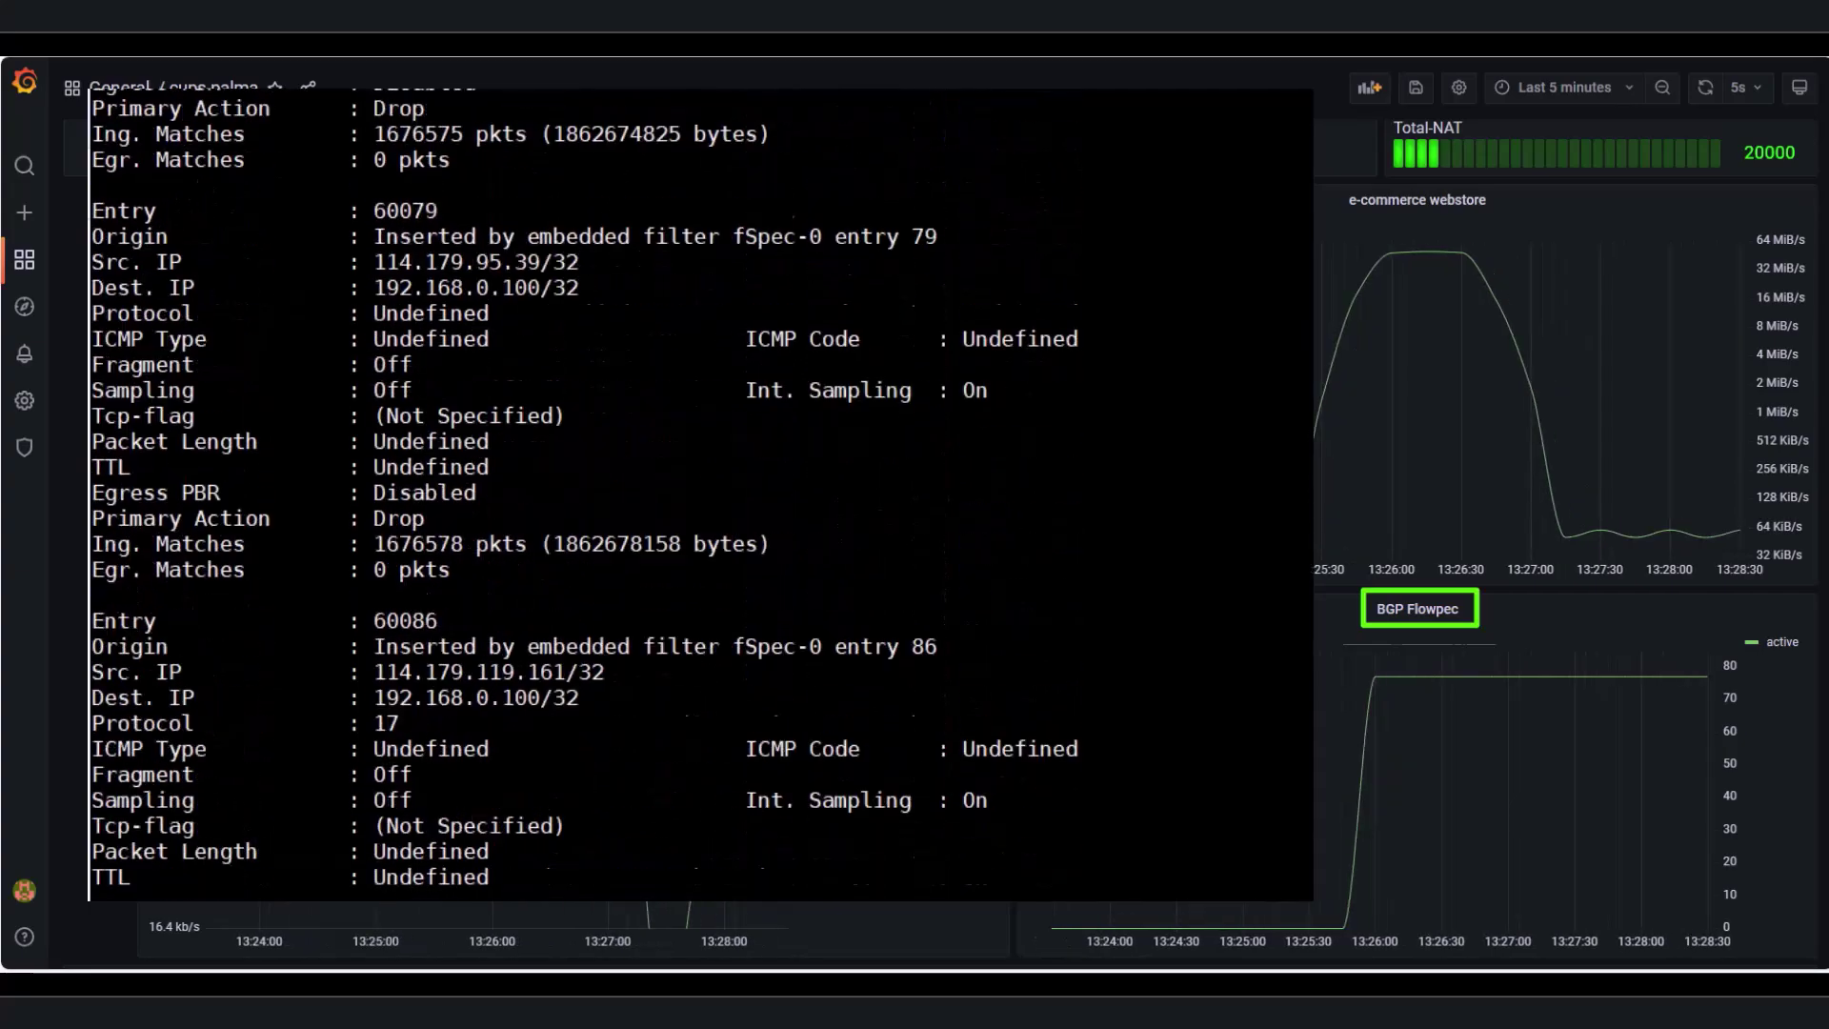
{"action": "scroll", "coordinate": [701, 492], "scroll_direction": "up", "scroll_amount": 10}
{"action": "scroll", "coordinate": [700, 493], "scroll_direction": "up", "scroll_amount": 10}
{"action": "scroll", "coordinate": [701, 493], "scroll_direction": "up", "scroll_amount": 10}
{"action": "scroll", "coordinate": [700, 494], "scroll_direction": "up", "scroll_amount": 3}
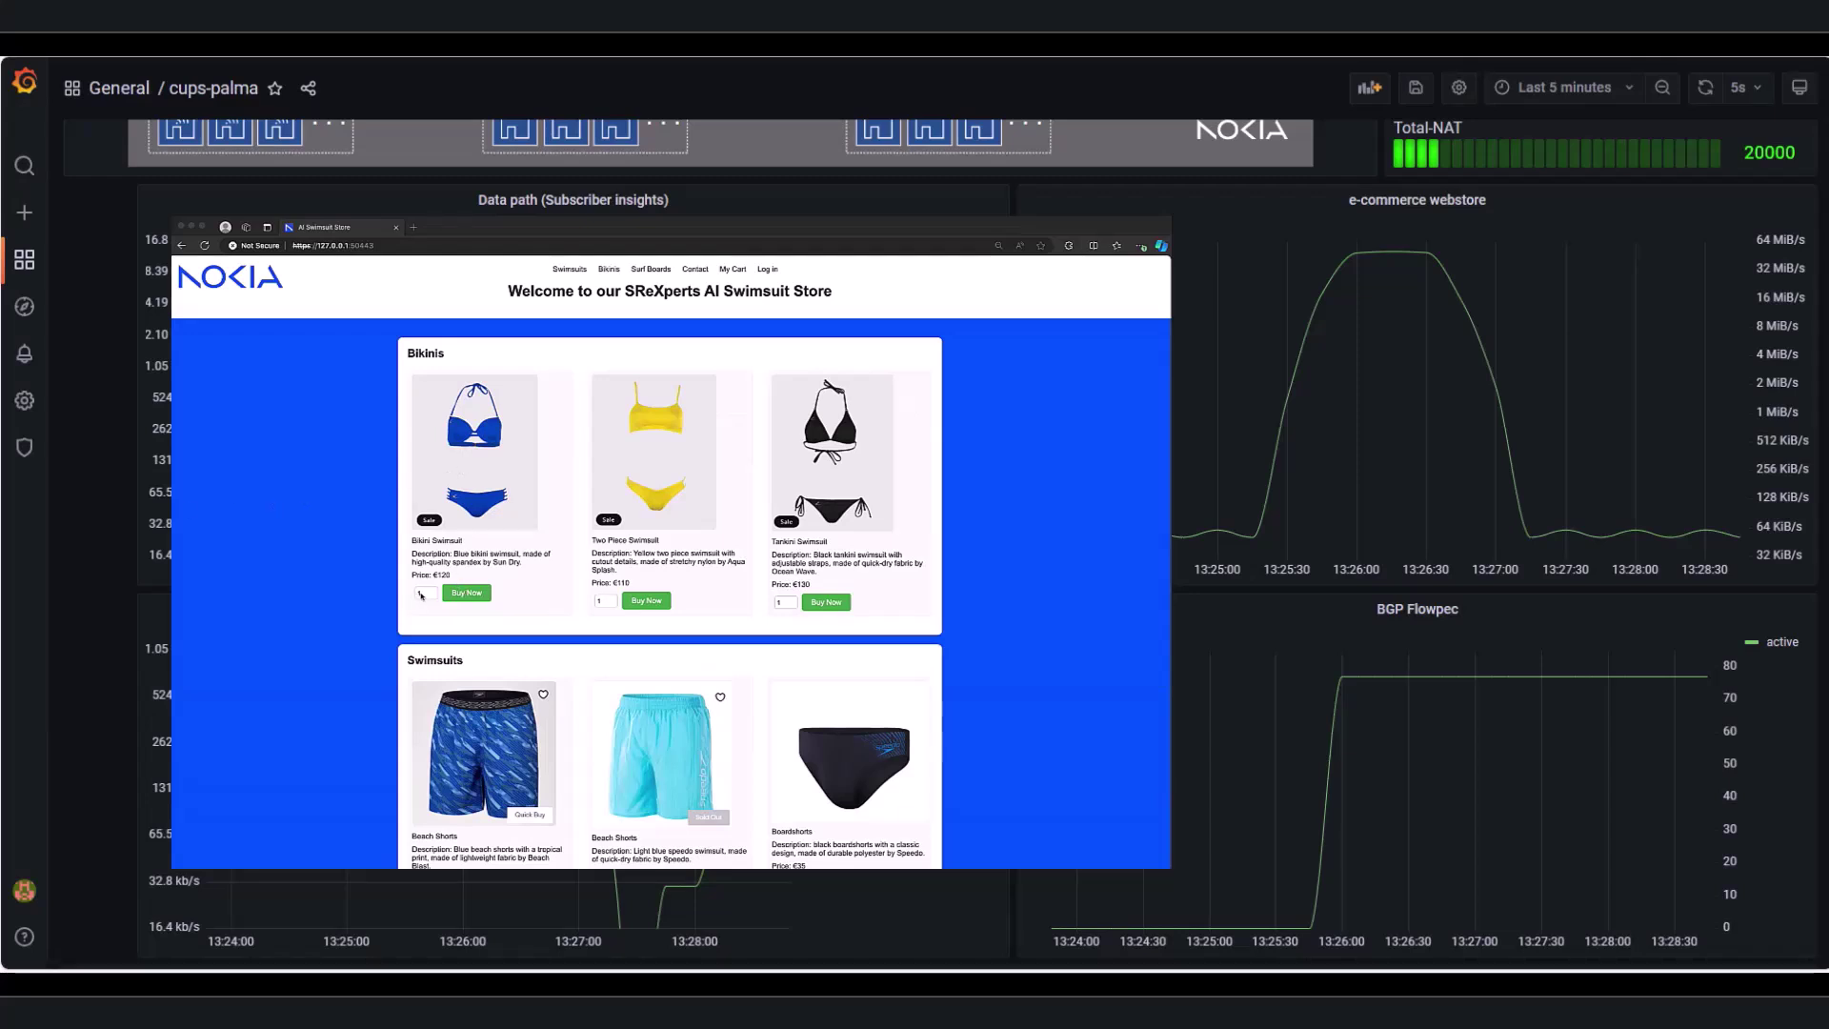
Bring the swimsuit store browser page to the front
{"action": "left_click", "coordinate": [422, 596]}
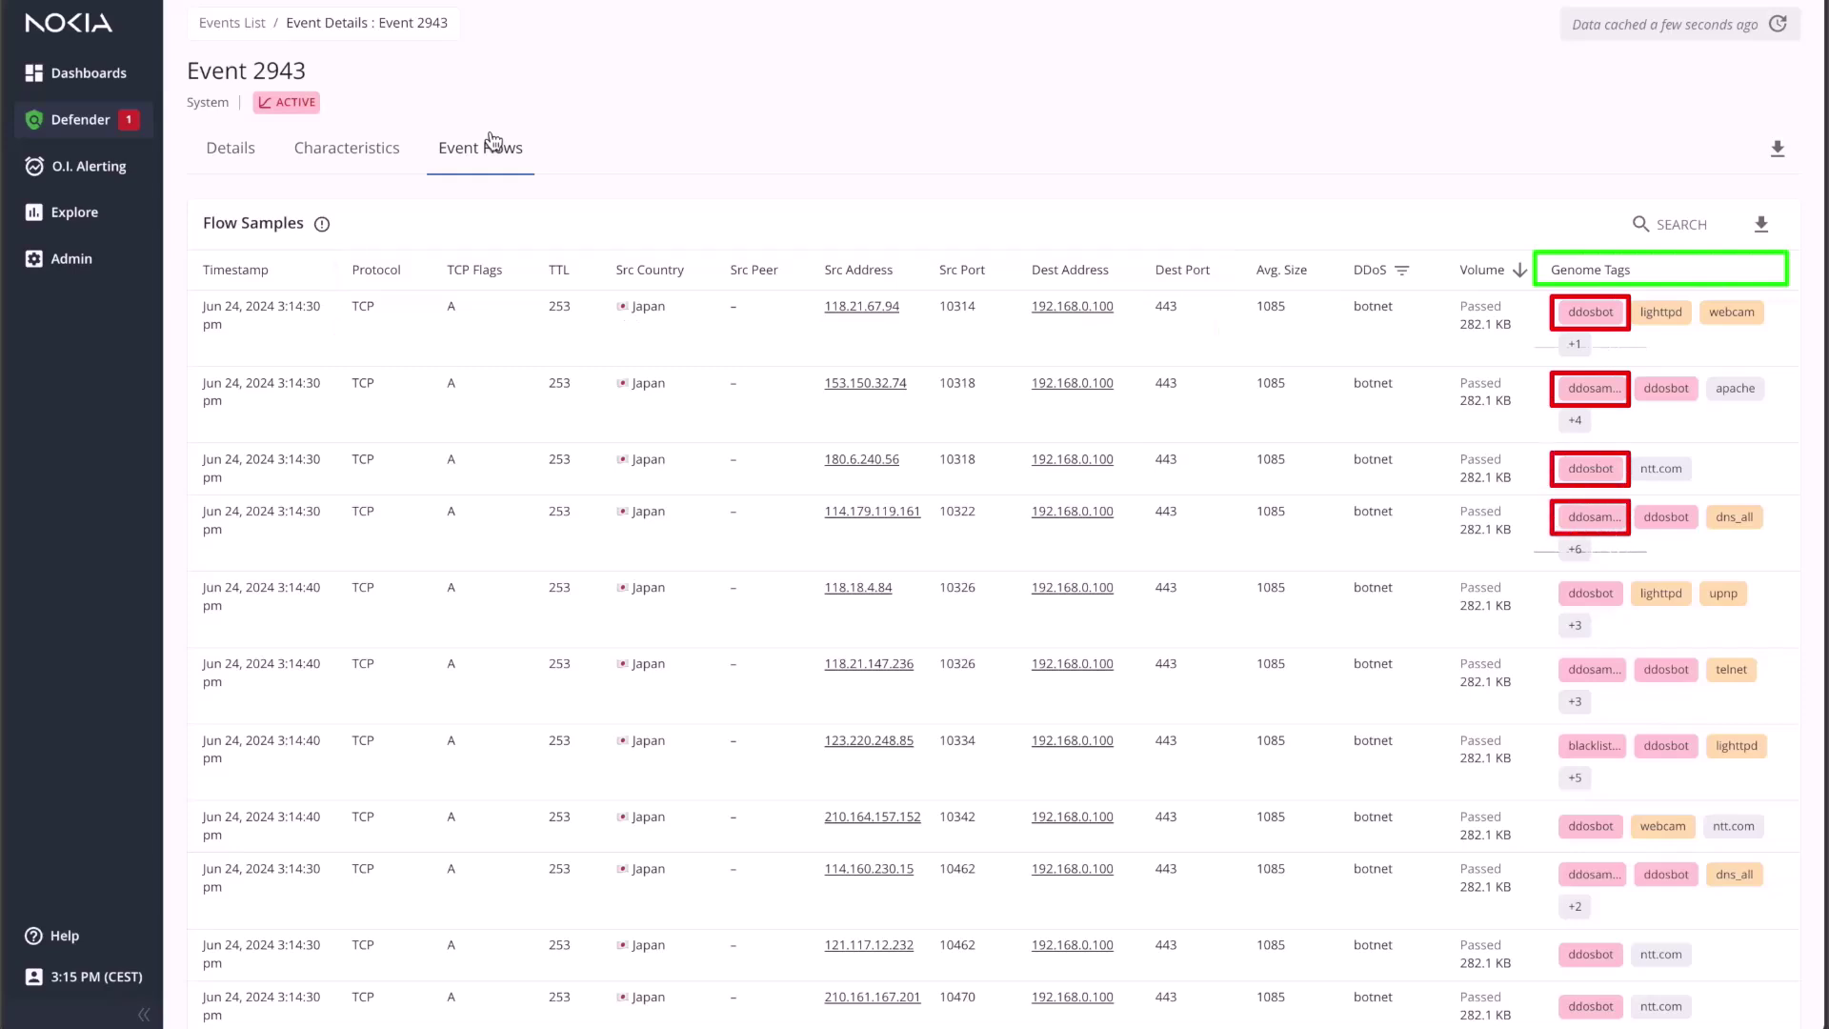
{"action": "scroll", "coordinate": [490, 138], "scroll_direction": "down", "scroll_amount": 1}
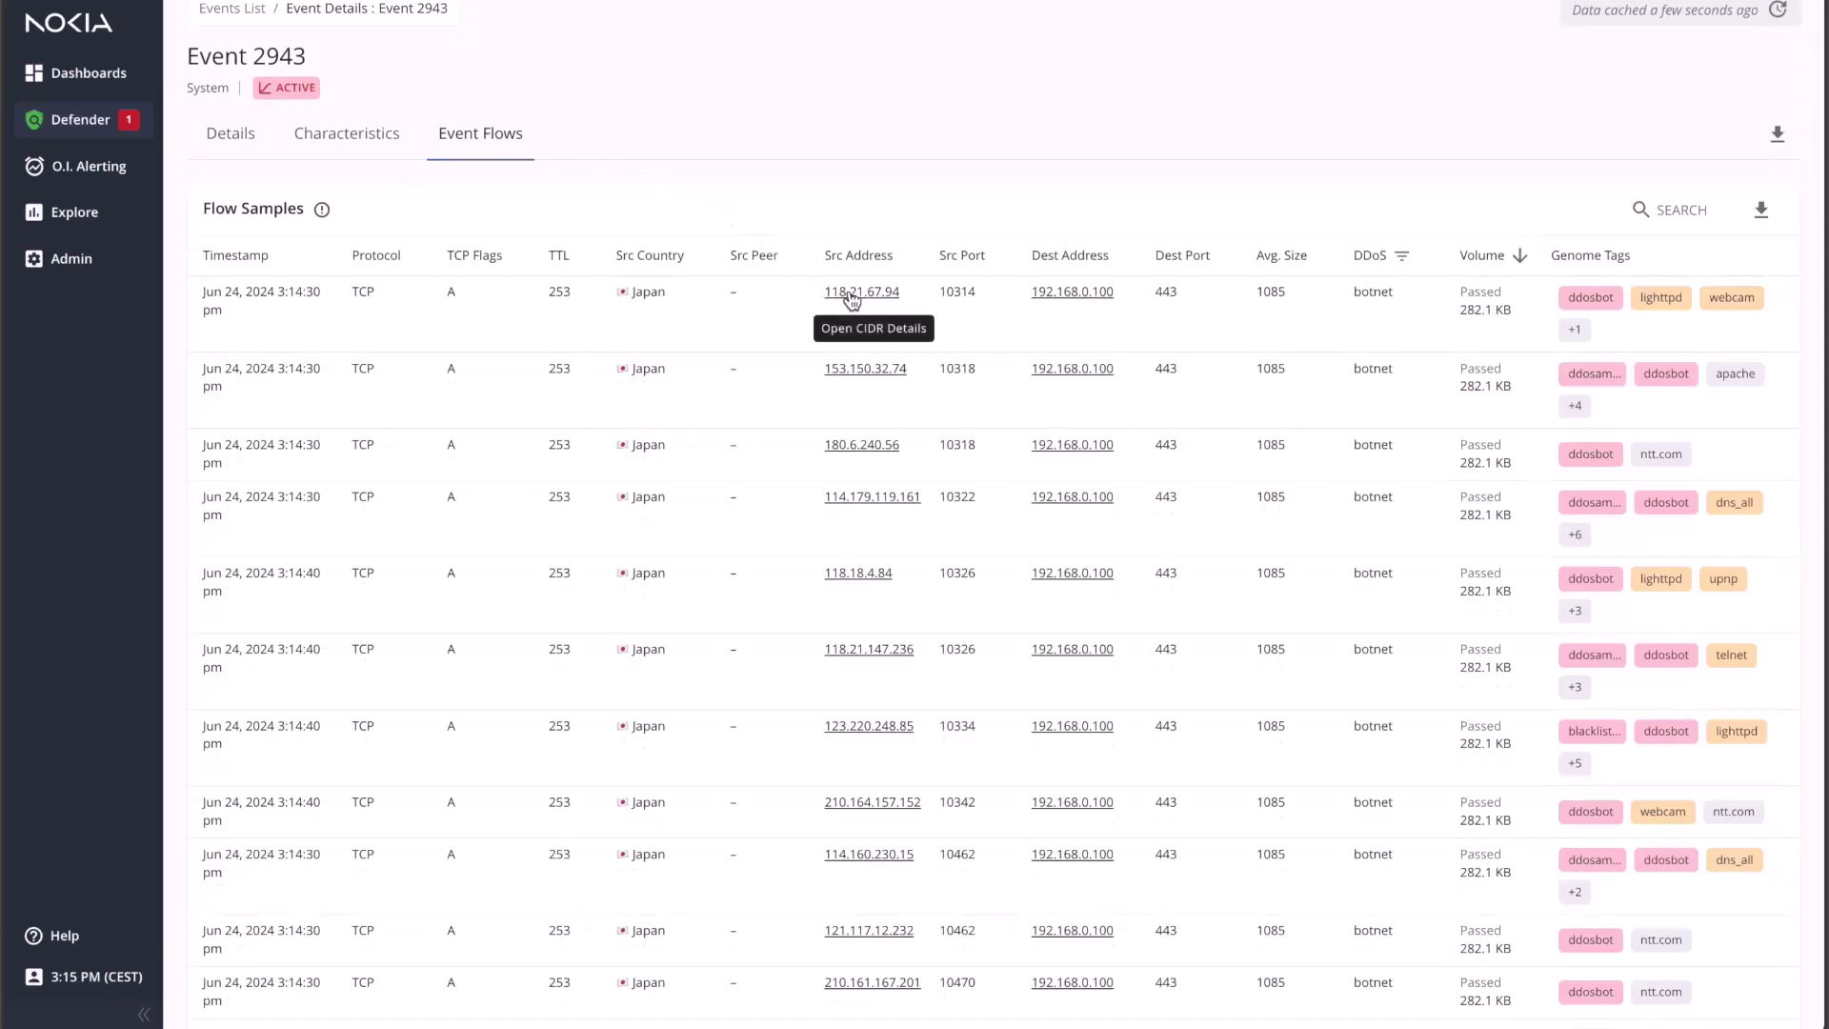
{"action": "left_click", "coordinate": [851, 298]}
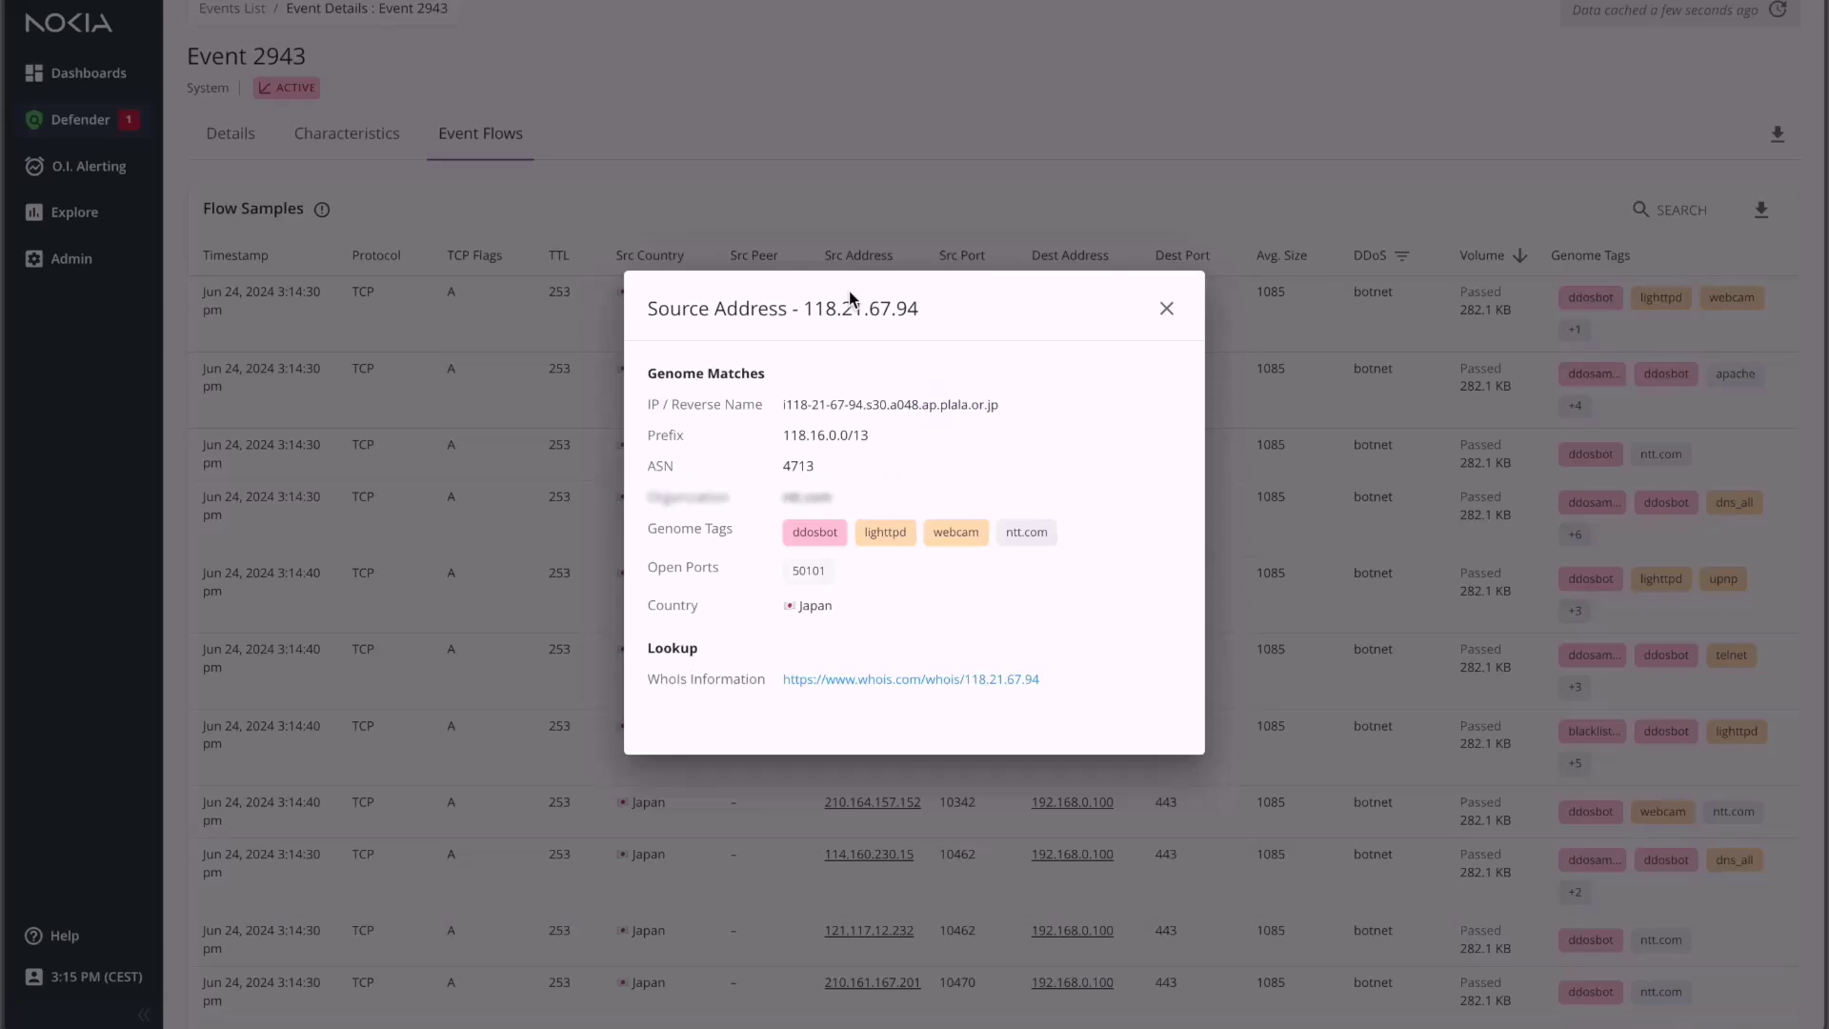
{"action": "left_click", "coordinate": [1169, 311]}
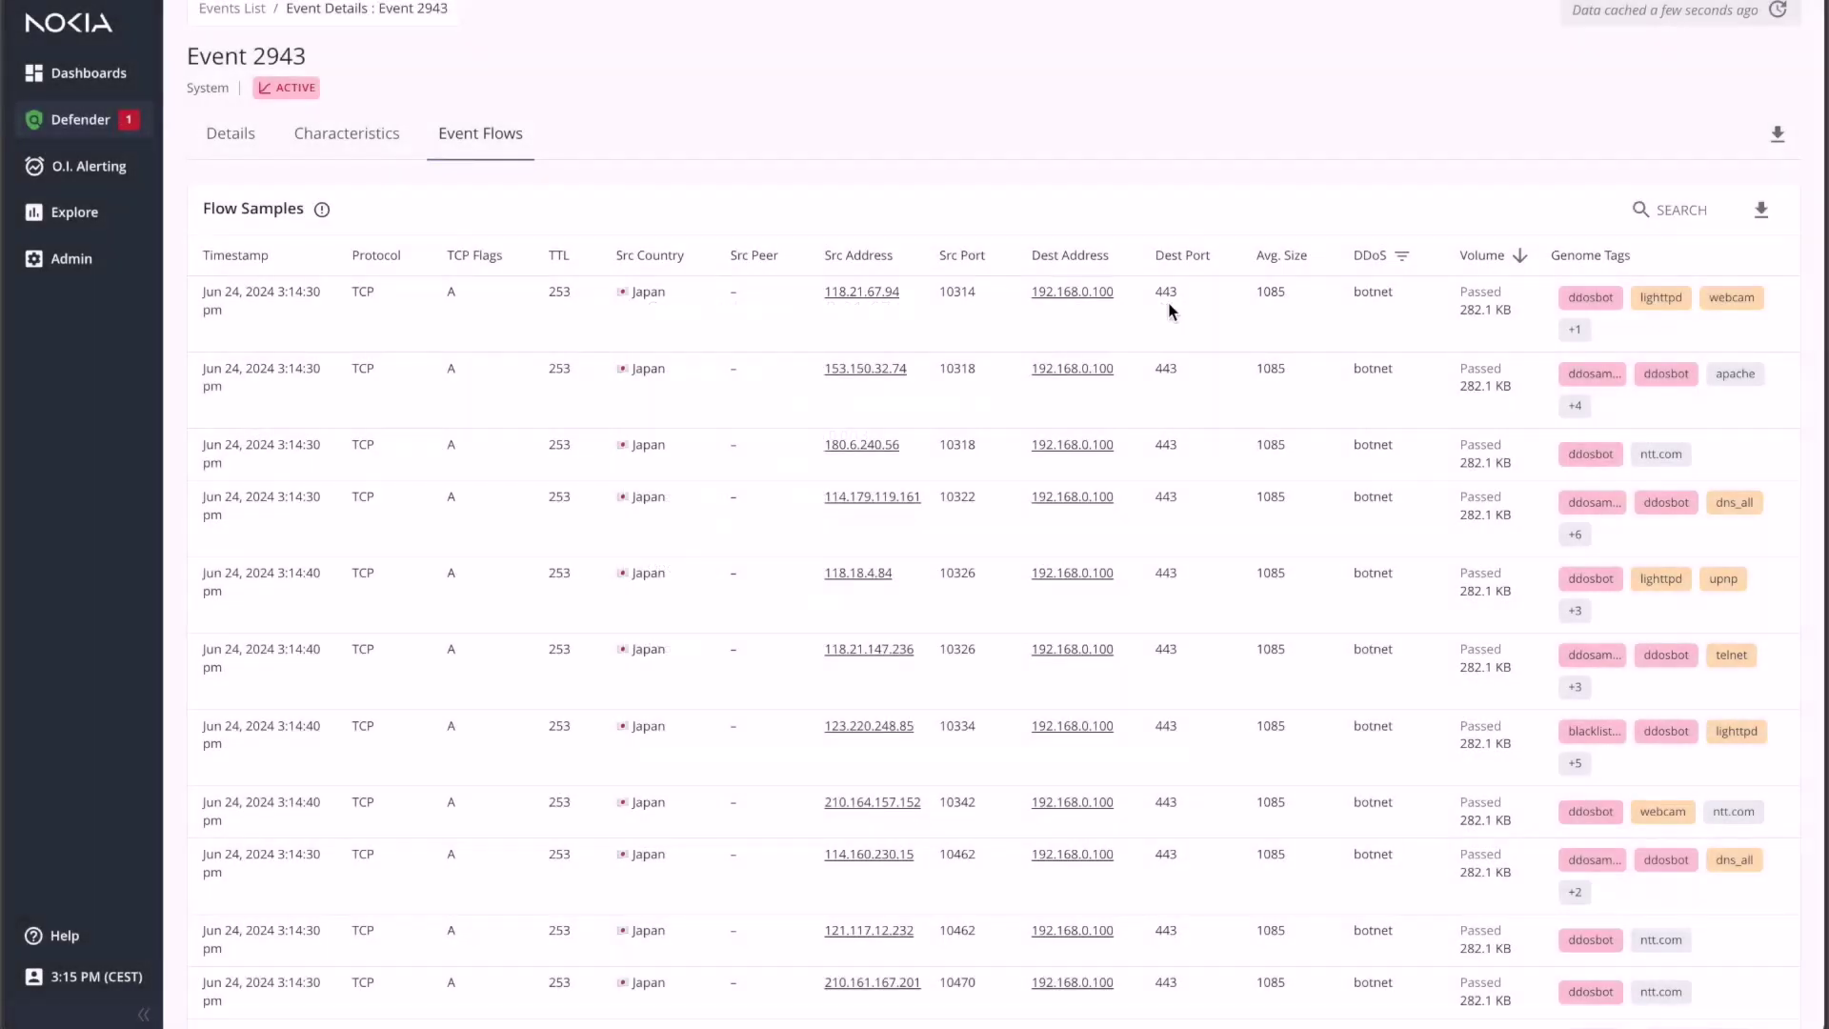
{"action": "scroll", "coordinate": [490, 138], "scroll_direction": "up", "scroll_amount": 1}
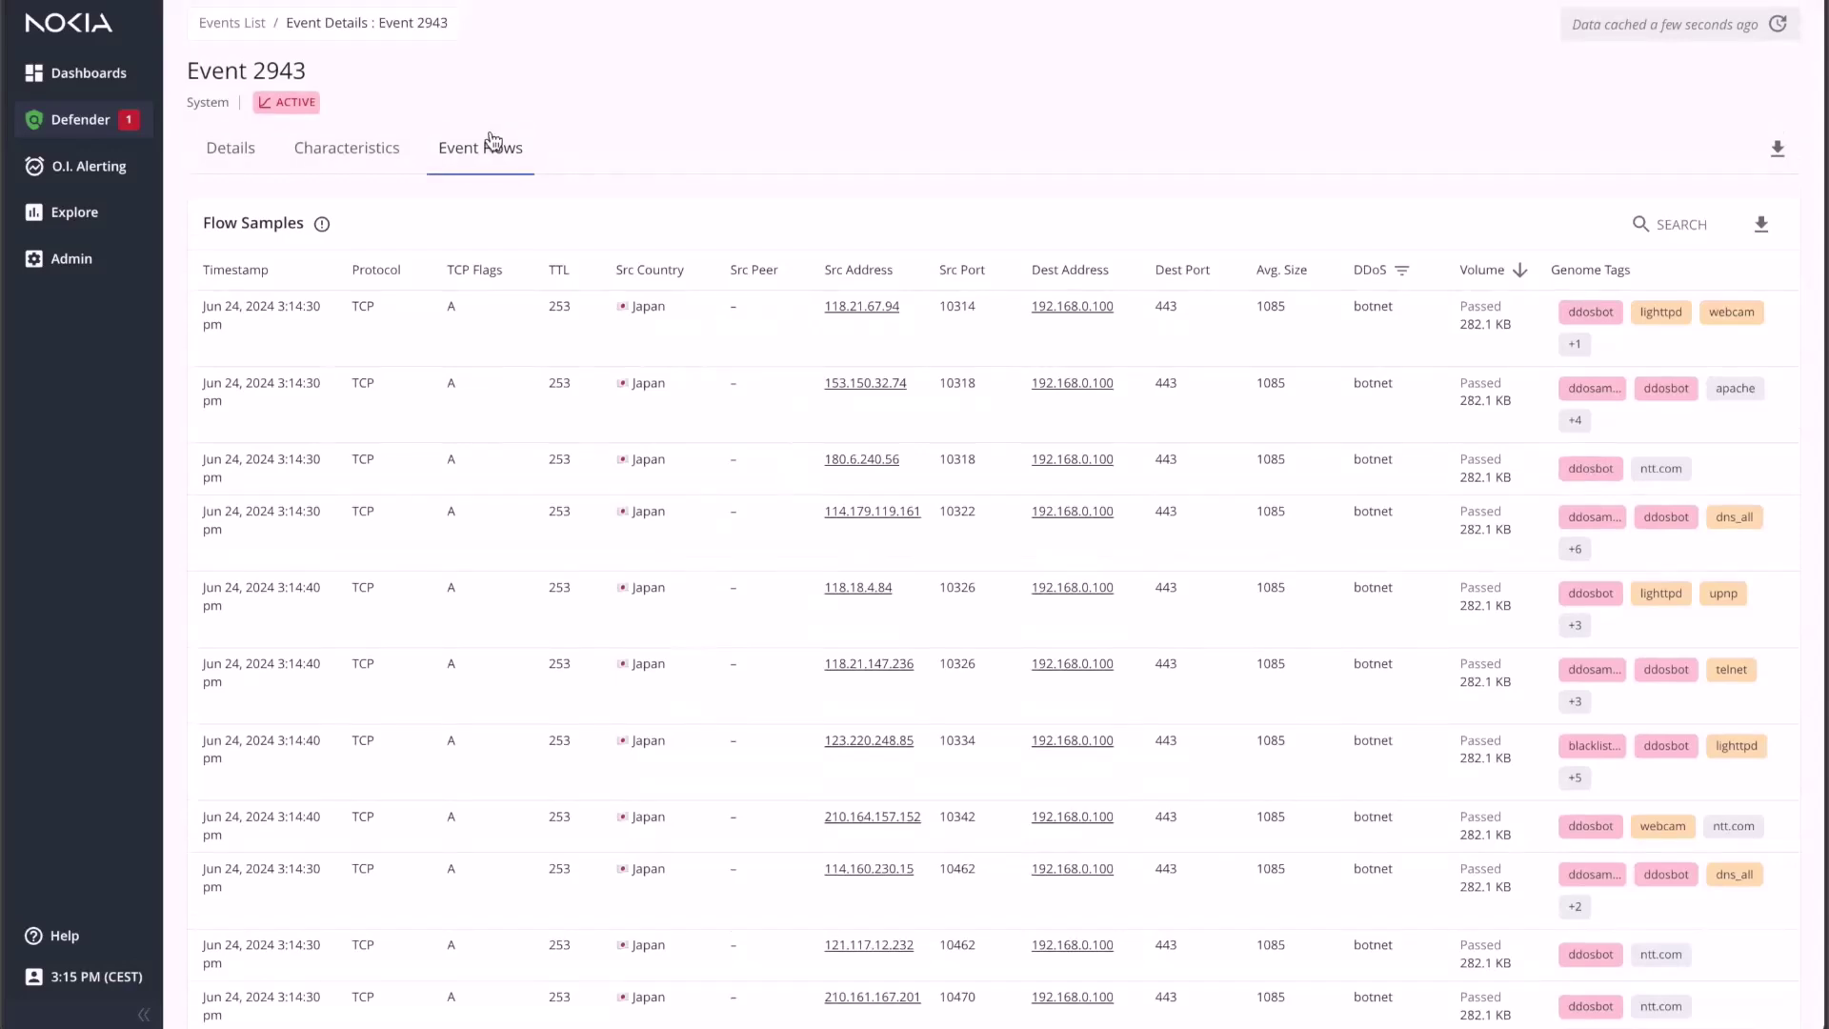
{"action": "scroll", "coordinate": [491, 139], "scroll_direction": "down", "scroll_amount": 1}
{"action": "scroll", "coordinate": [490, 138], "scroll_direction": "down", "scroll_amount": 1}
{"action": "scroll", "coordinate": [491, 140], "scroll_direction": "down", "scroll_amount": 1}
{"action": "scroll", "coordinate": [493, 142], "scroll_direction": "down", "scroll_amount": 1}
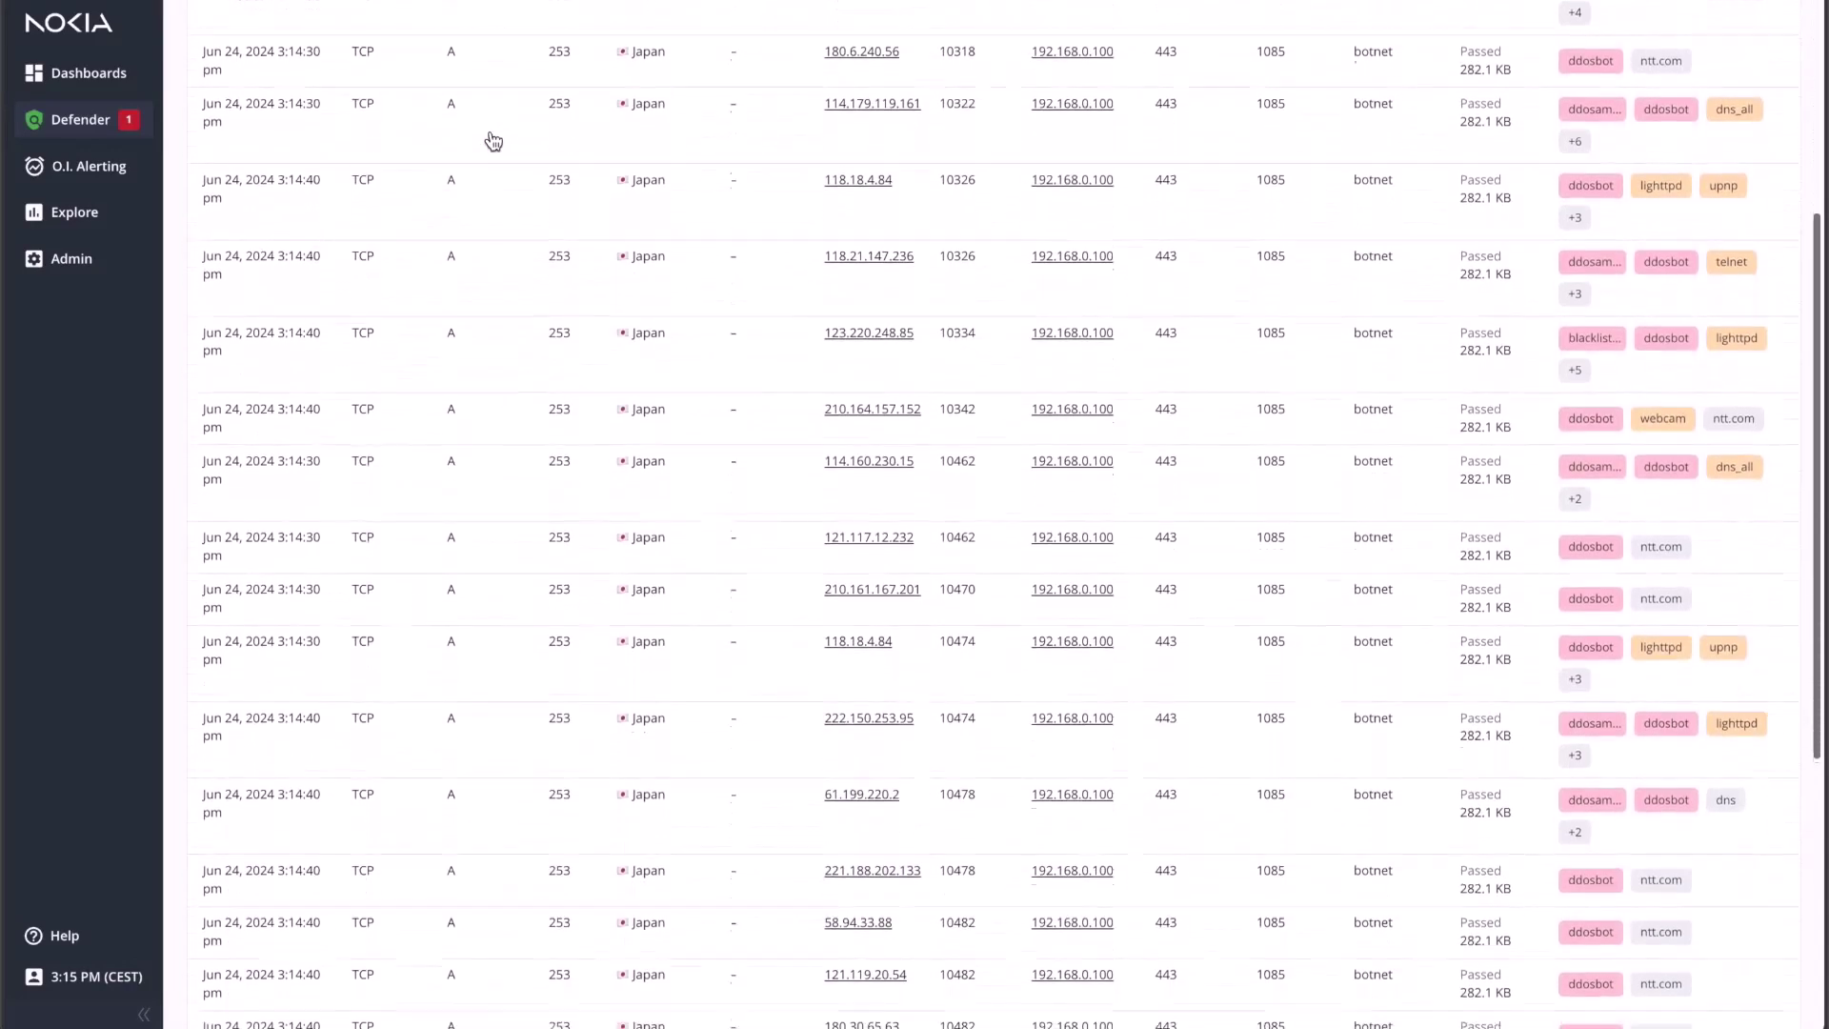
{"action": "scroll", "coordinate": [492, 141], "scroll_direction": "down", "scroll_amount": 1}
{"action": "scroll", "coordinate": [491, 140], "scroll_direction": "down", "scroll_amount": 2}
{"action": "scroll", "coordinate": [490, 138], "scroll_direction": "down", "scroll_amount": 1}
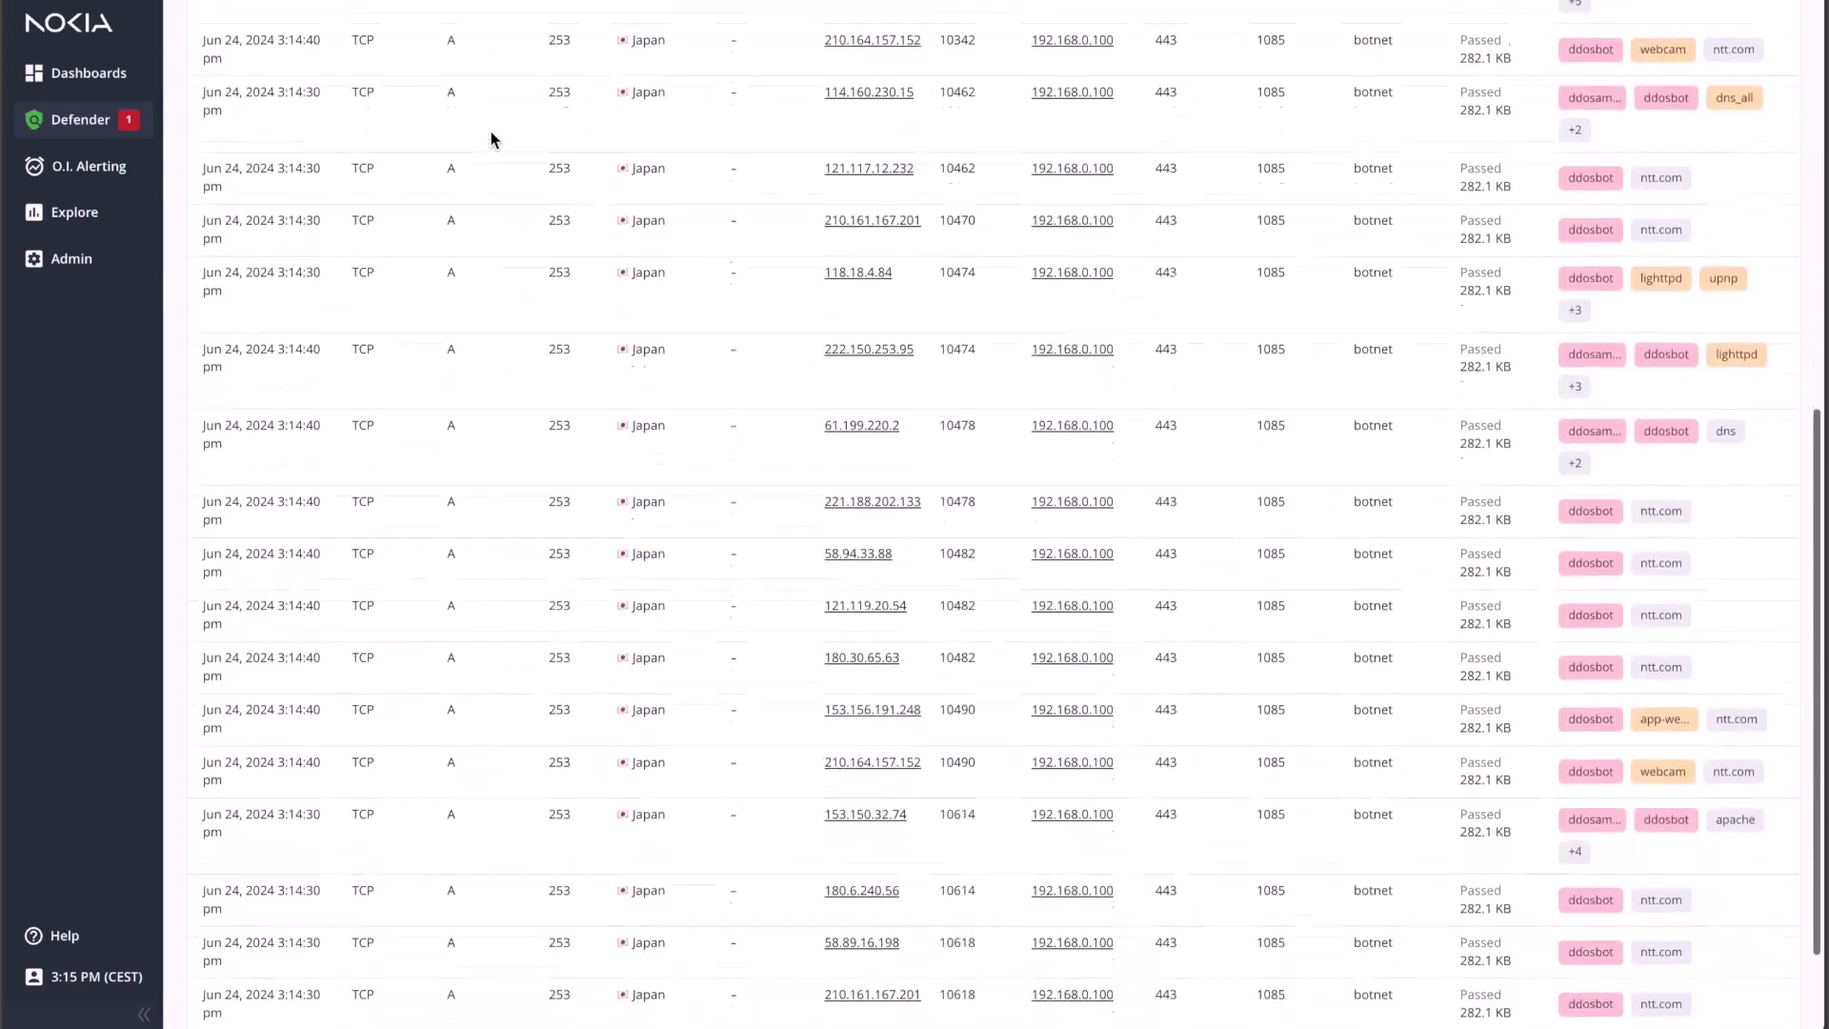
{"action": "scroll", "coordinate": [490, 139], "scroll_direction": "down", "scroll_amount": 1}
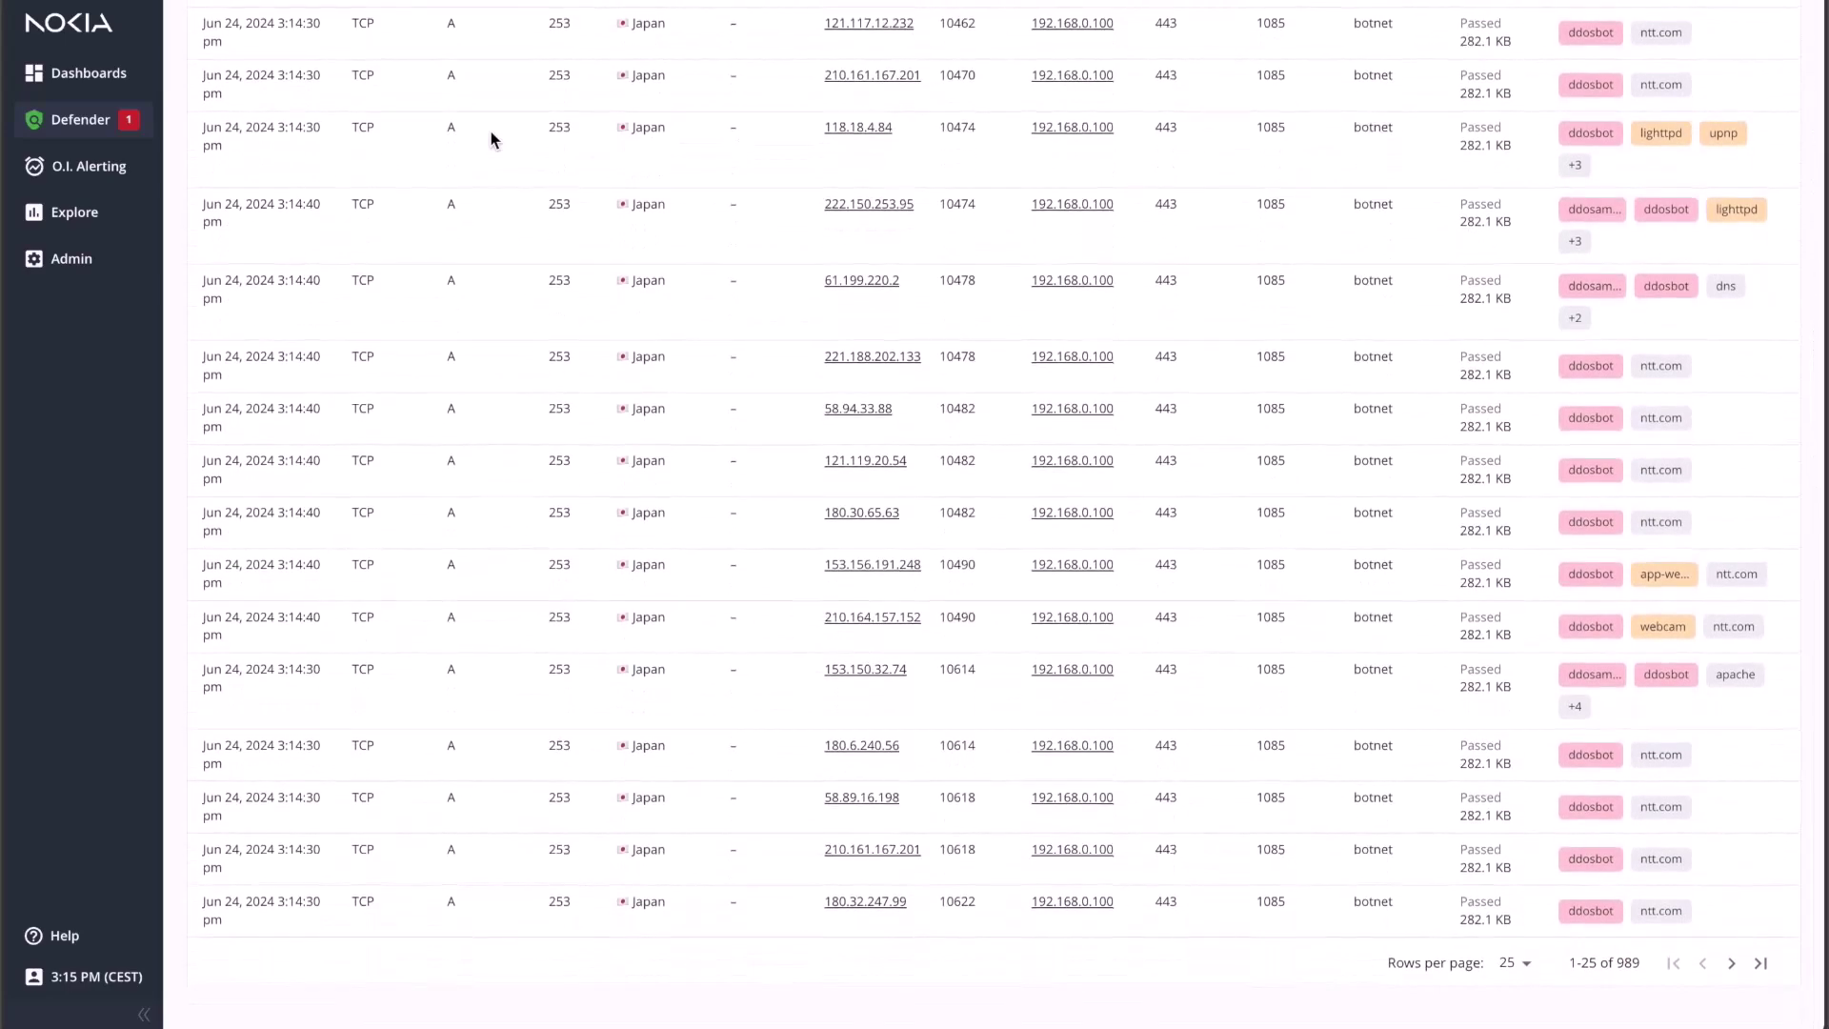
{"action": "scroll", "coordinate": [491, 139], "scroll_direction": "up", "scroll_amount": 1}
{"action": "scroll", "coordinate": [490, 139], "scroll_direction": "up", "scroll_amount": 1}
{"action": "scroll", "coordinate": [491, 140], "scroll_direction": "up", "scroll_amount": 1}
{"action": "scroll", "coordinate": [491, 141], "scroll_direction": "up", "scroll_amount": 1}
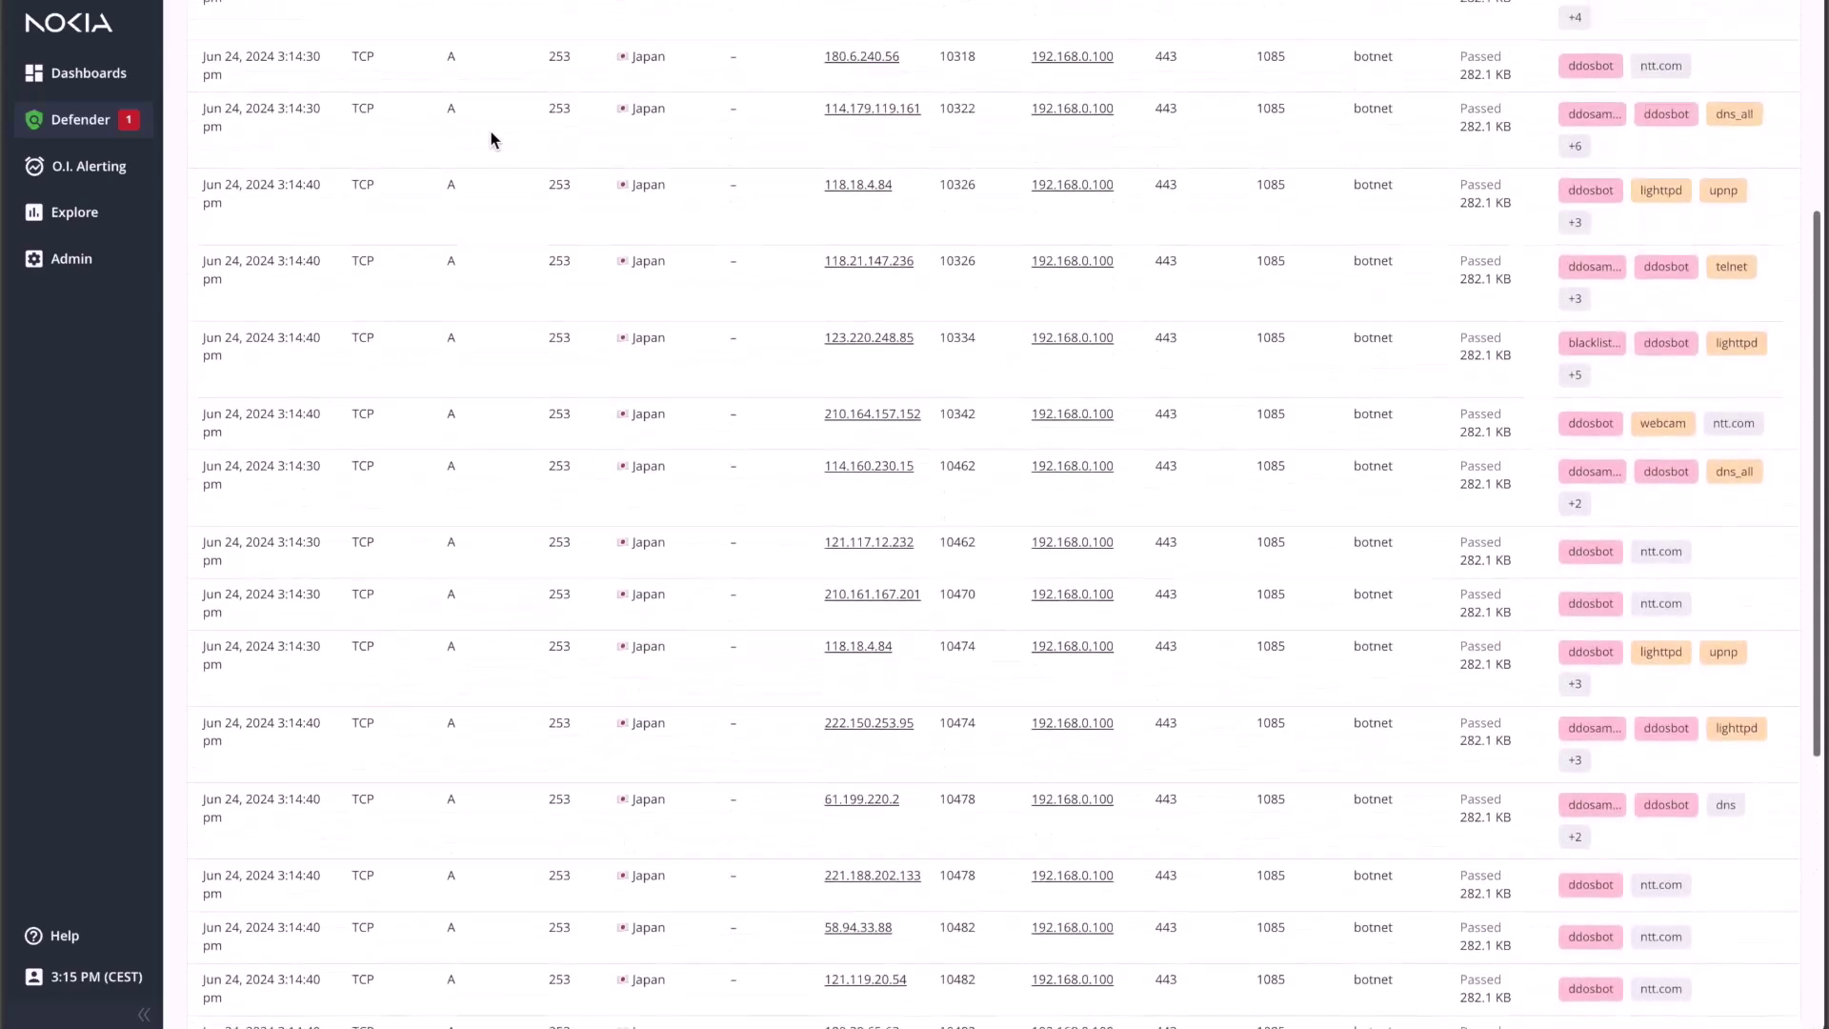
{"action": "scroll", "coordinate": [491, 140], "scroll_direction": "up", "scroll_amount": 1}
{"action": "scroll", "coordinate": [491, 138], "scroll_direction": "up", "scroll_amount": 1}
{"action": "scroll", "coordinate": [491, 139], "scroll_direction": "up", "scroll_amount": 1}
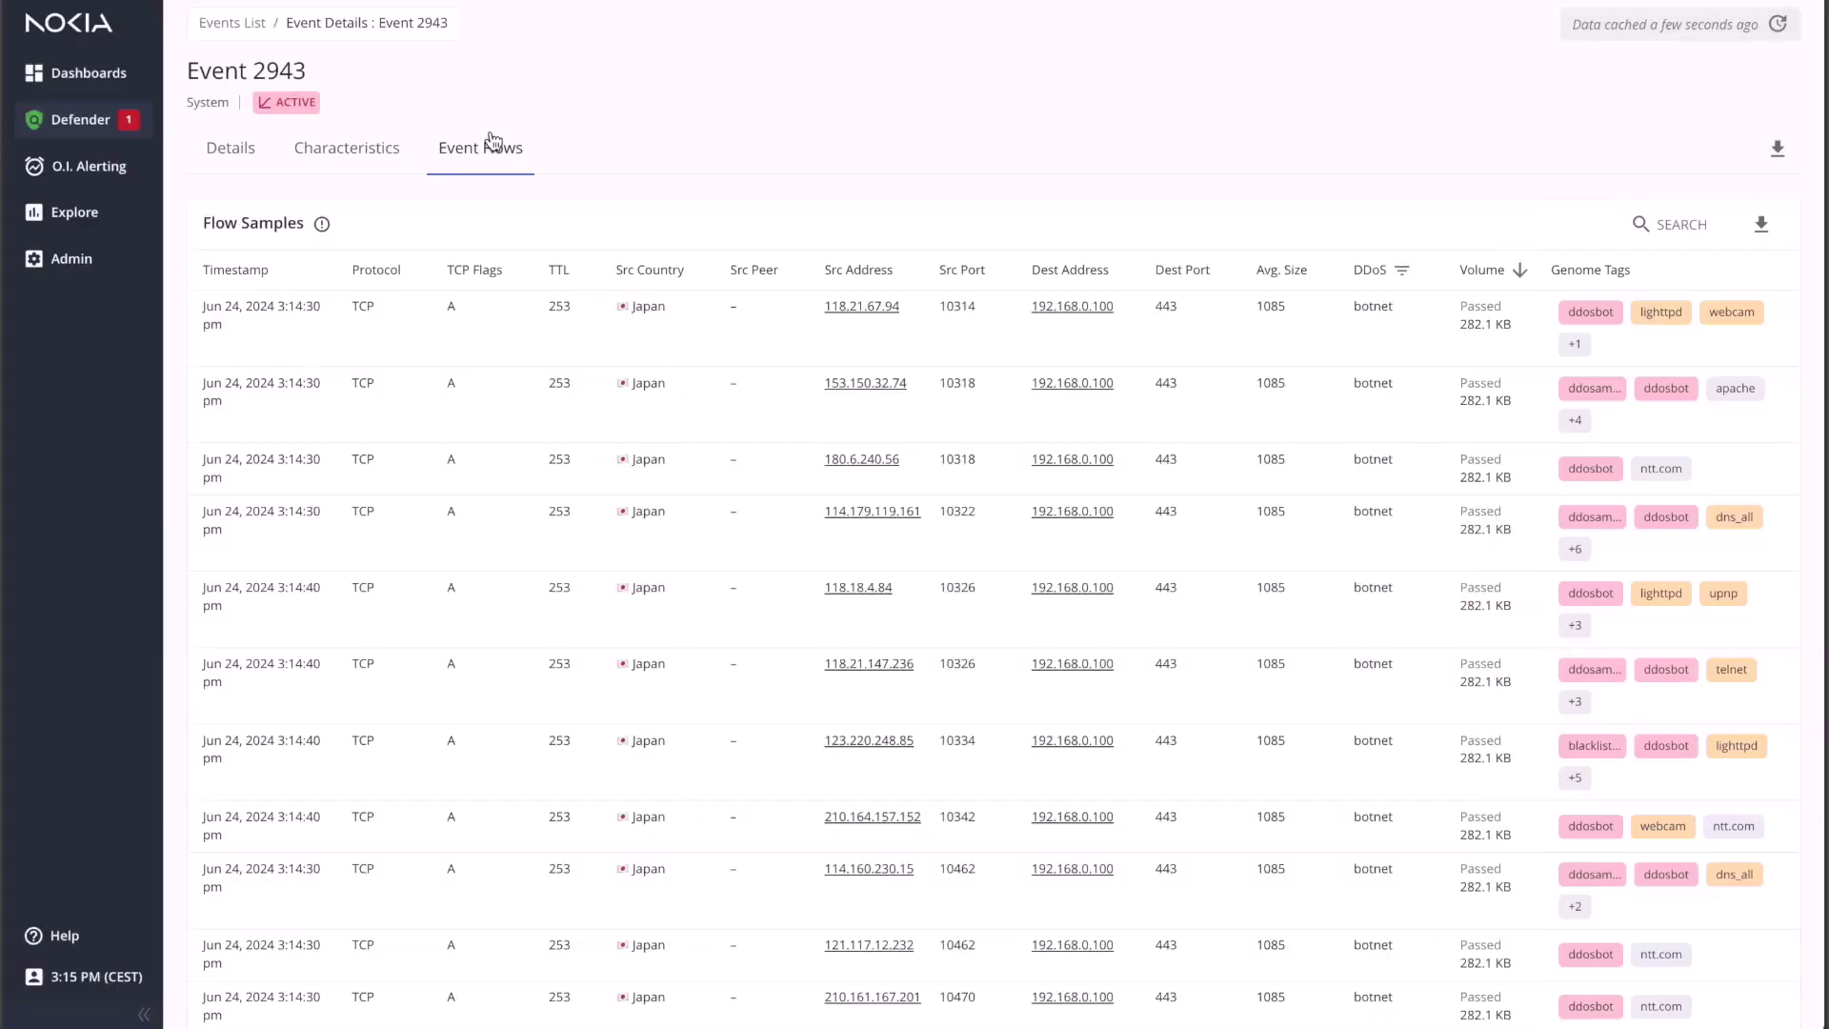
Reload the Event 2943 page and open its linked Mitigation 3230 record
{"action": "key", "text": "alt+r"}
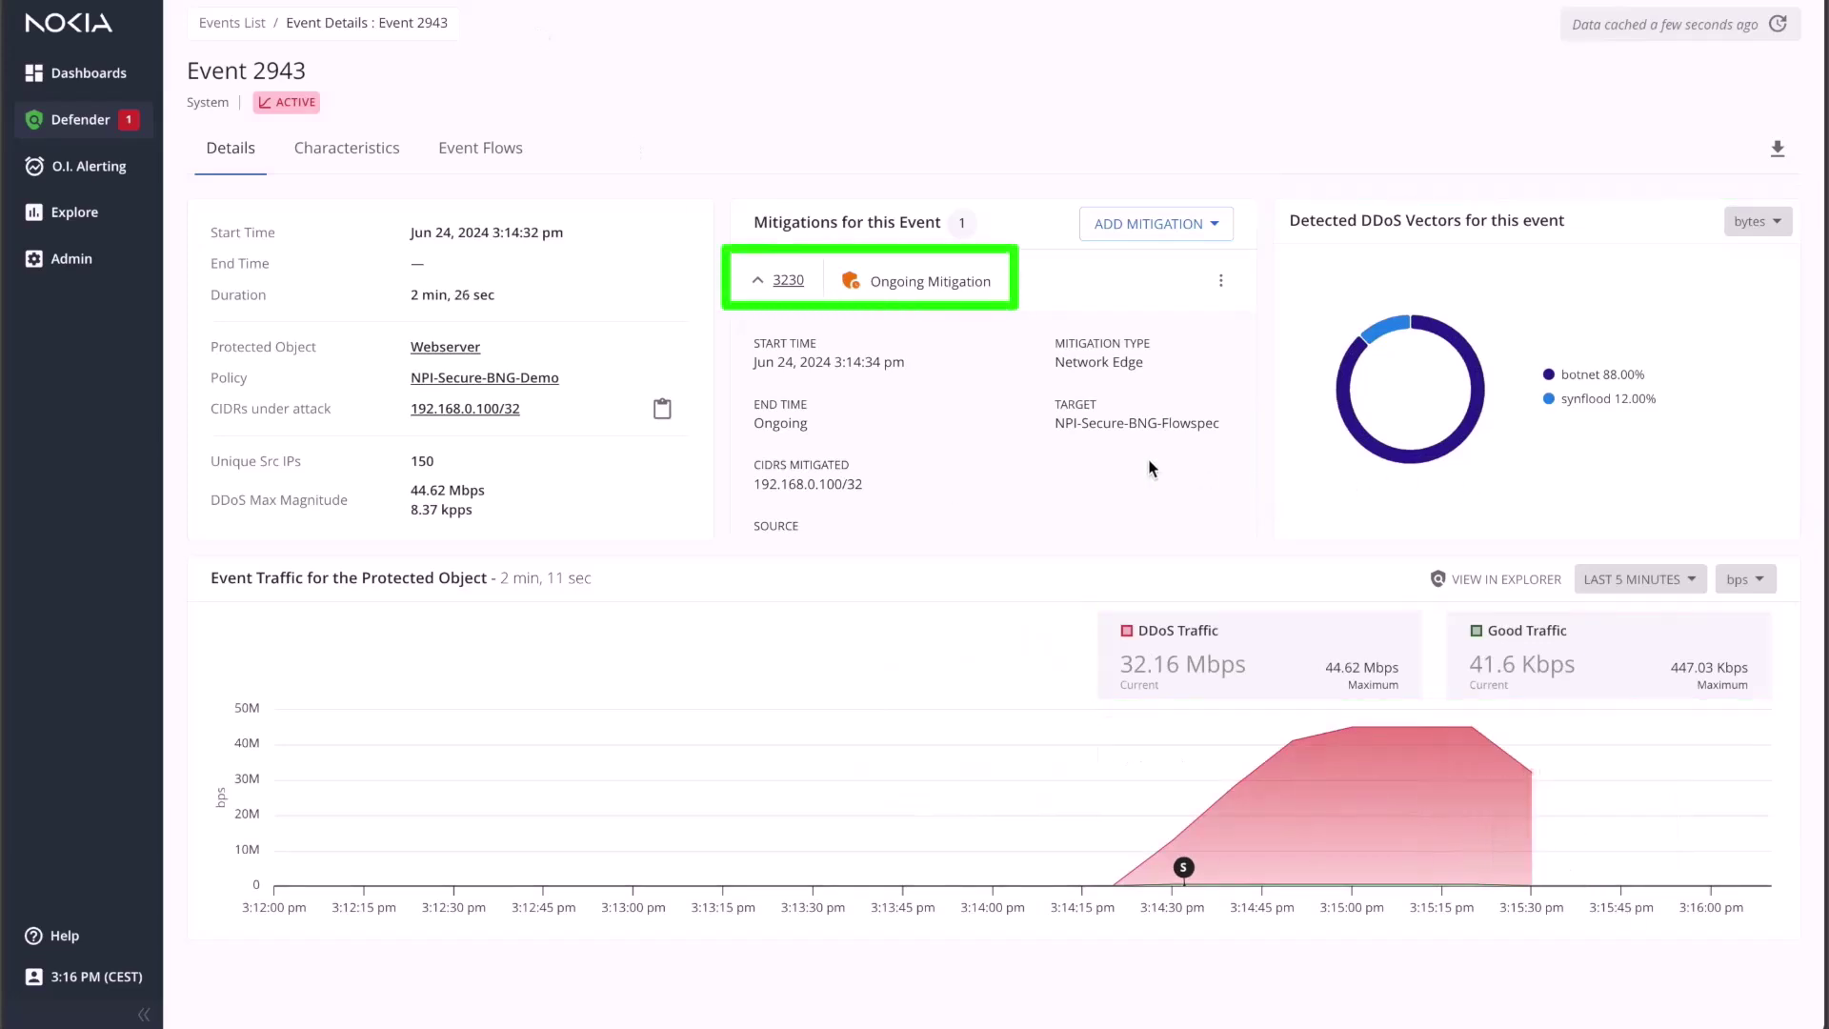
{"action": "left_click", "coordinate": [788, 280]}
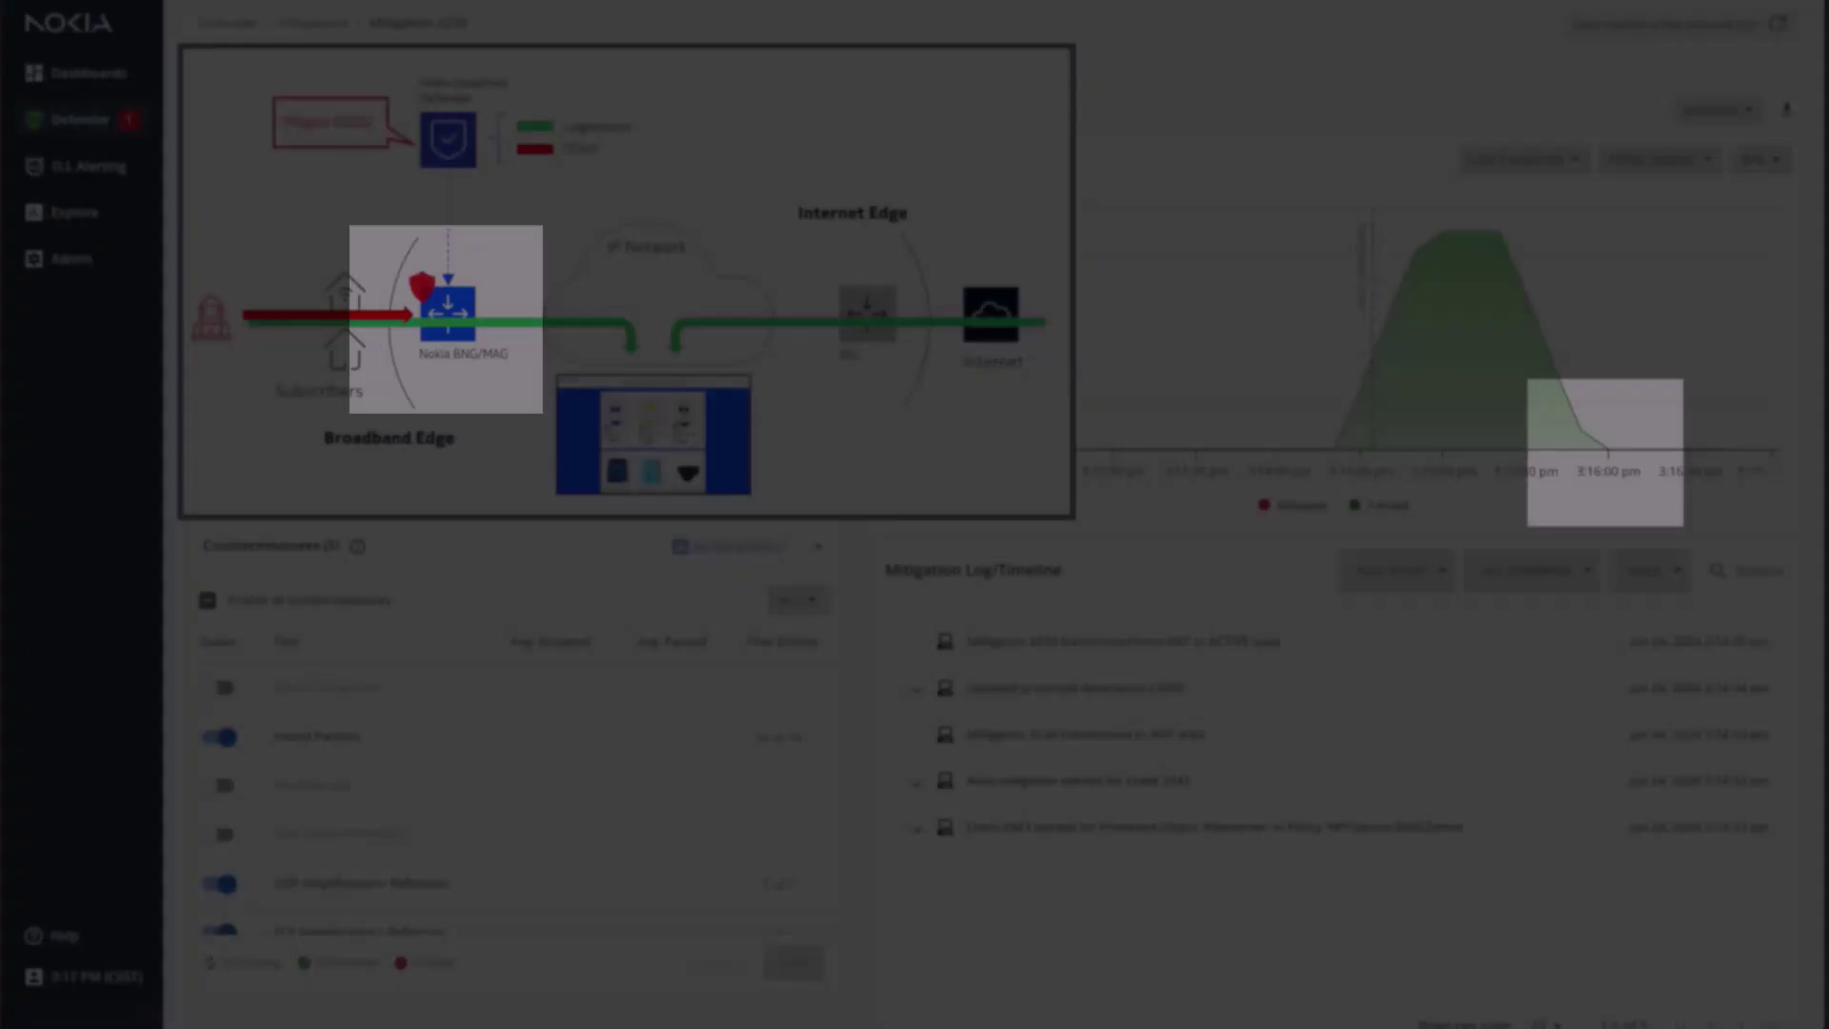
{"action": "scroll", "coordinate": [731, 739], "scroll_direction": "down", "scroll_amount": 2}
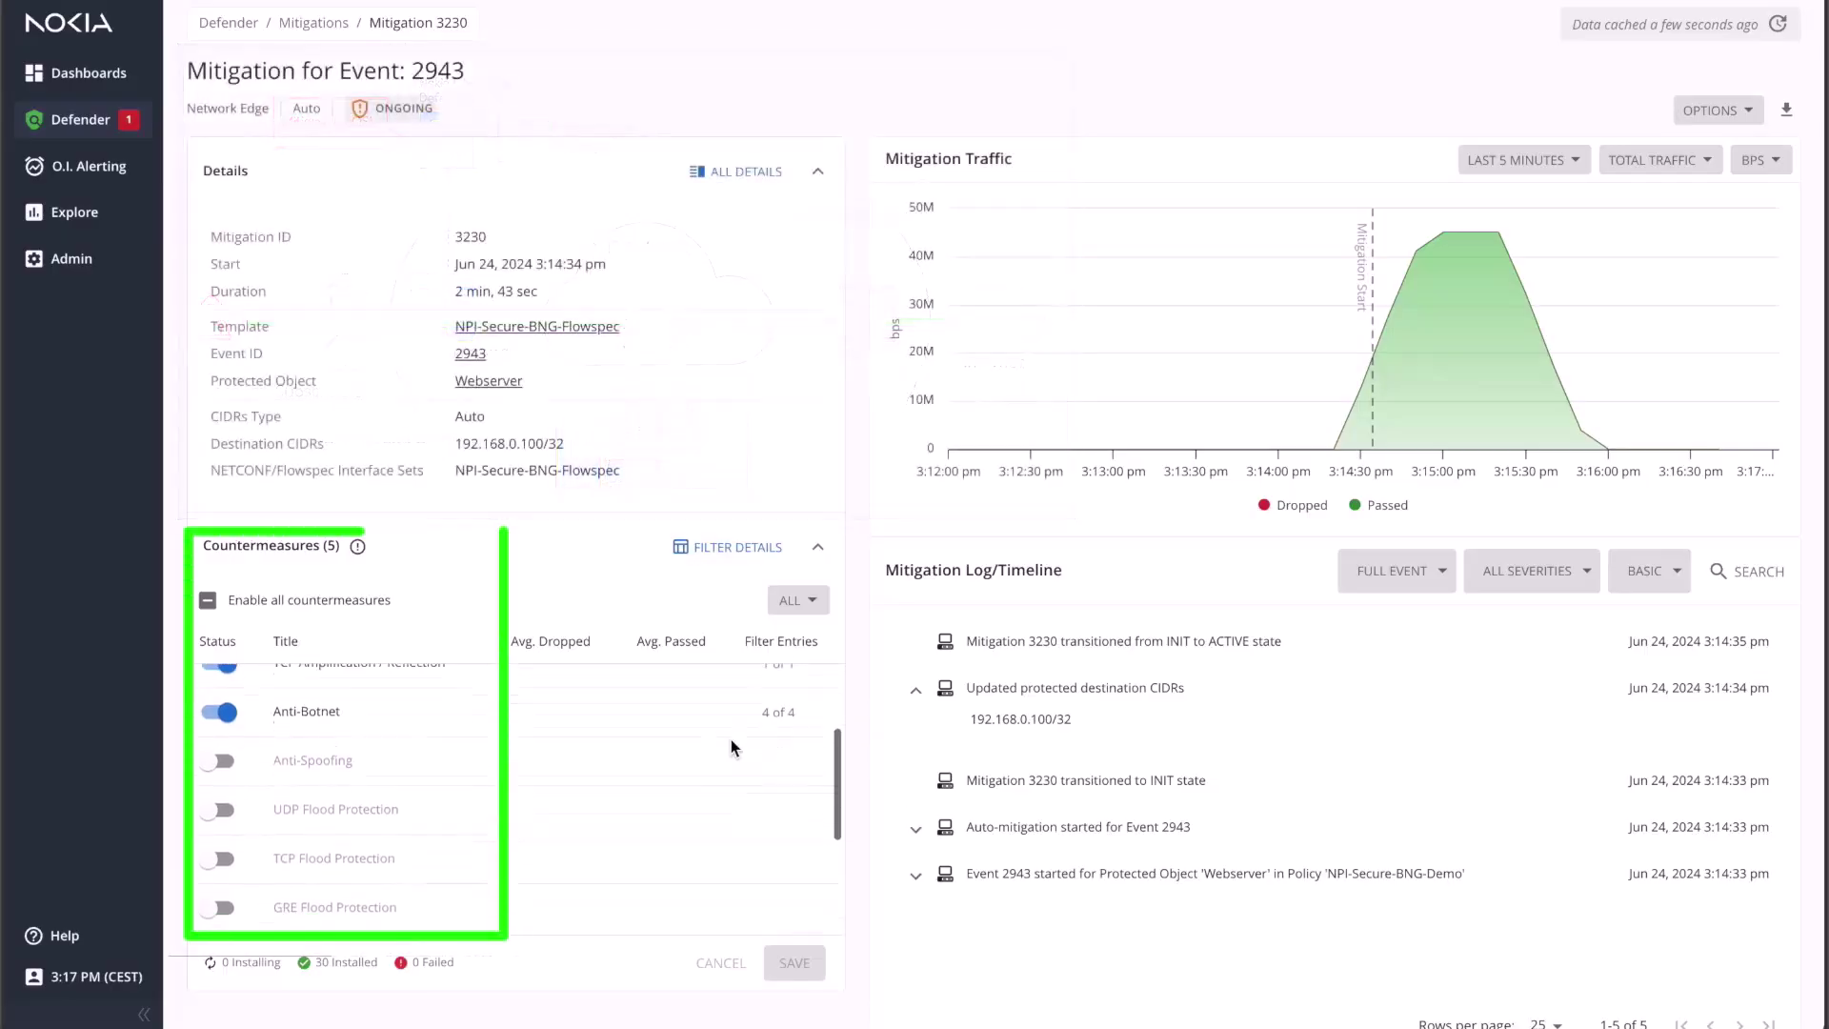
{"action": "scroll", "coordinate": [731, 739], "scroll_direction": "down", "scroll_amount": 1}
{"action": "scroll", "coordinate": [730, 738], "scroll_direction": "up", "scroll_amount": 2}
{"action": "scroll", "coordinate": [729, 739], "scroll_direction": "up", "scroll_amount": 2}
{"action": "scroll", "coordinate": [730, 739], "scroll_direction": "up", "scroll_amount": 1}
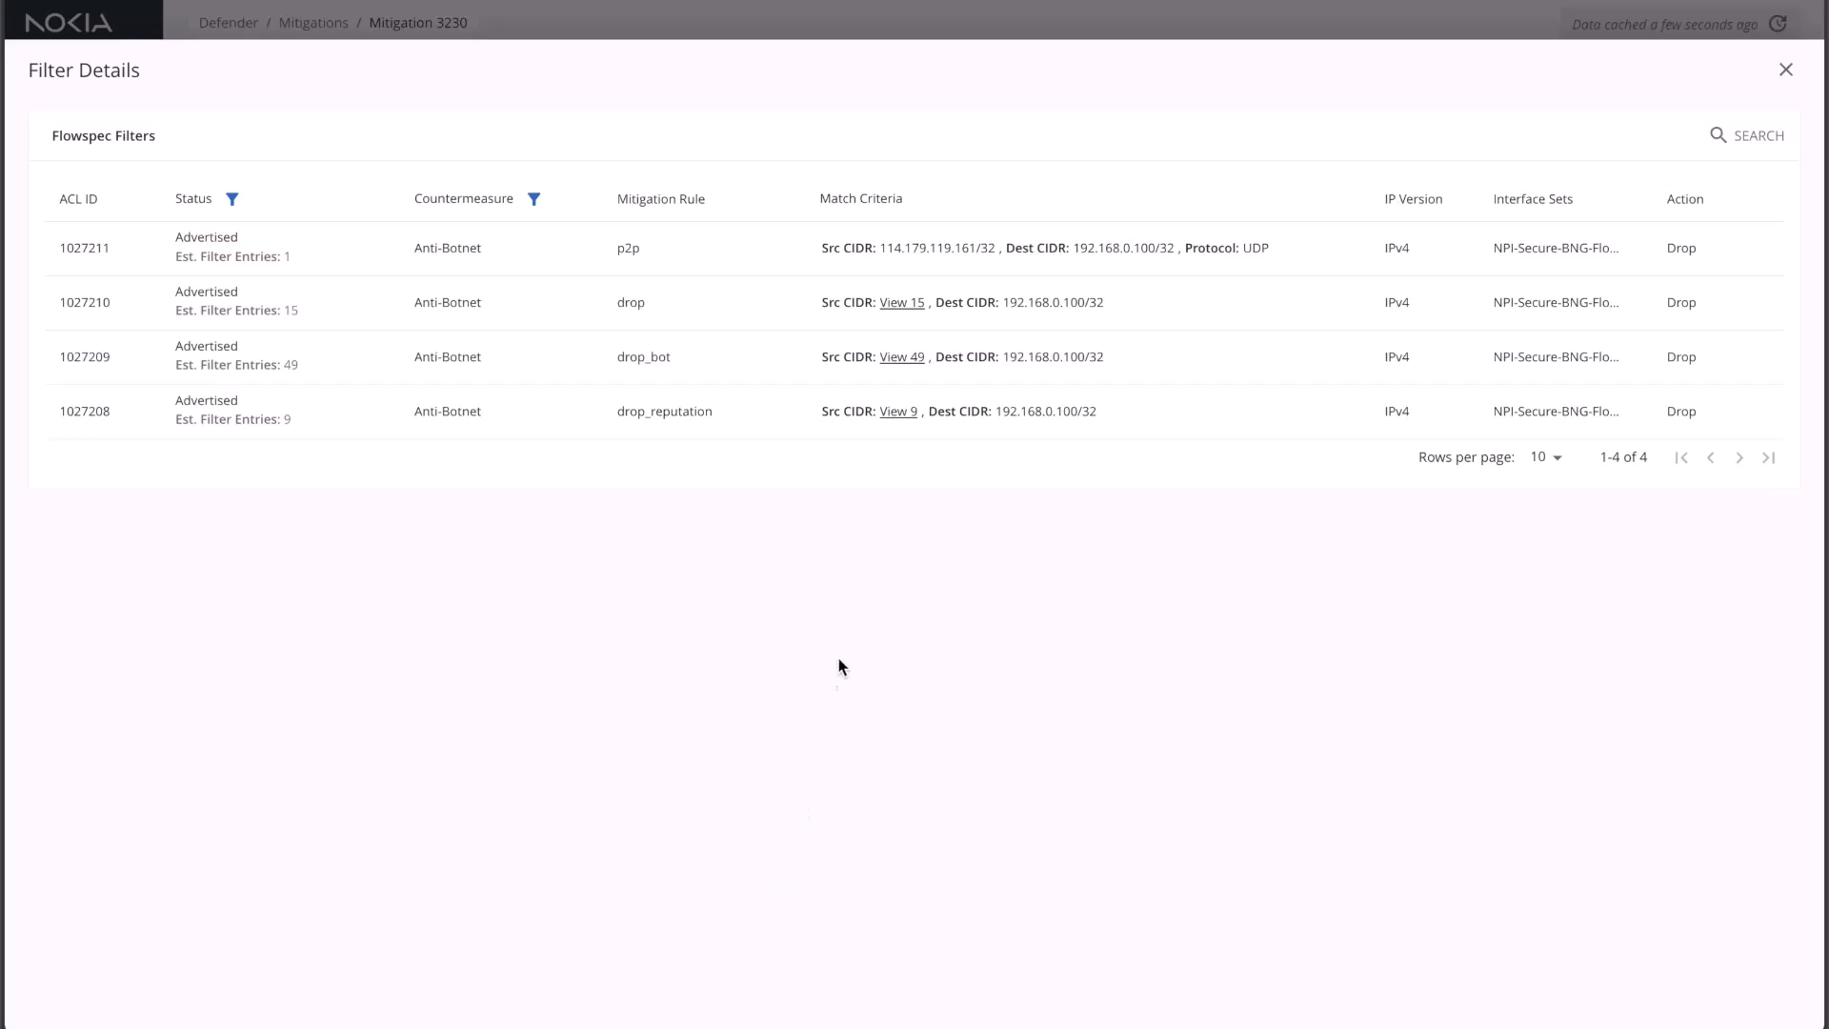
{"action": "left_click", "coordinate": [900, 357]}
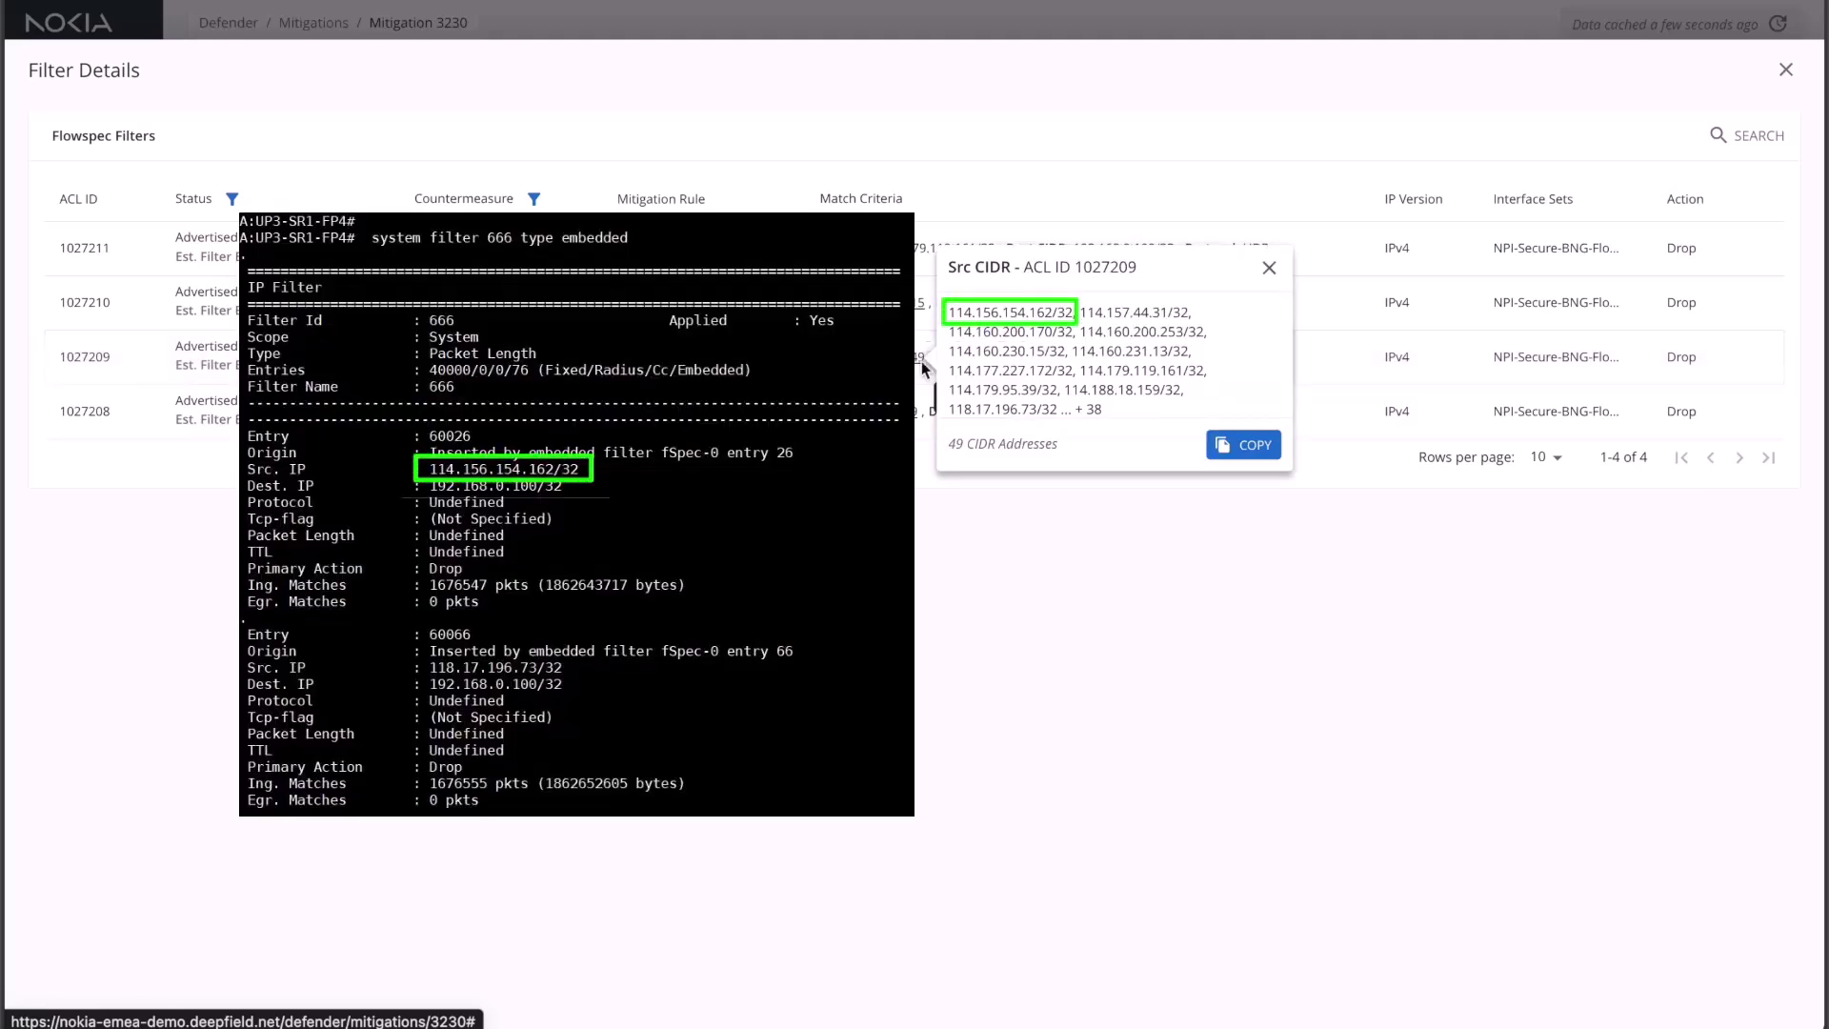
{"action": "left_click", "coordinate": [1271, 268]}
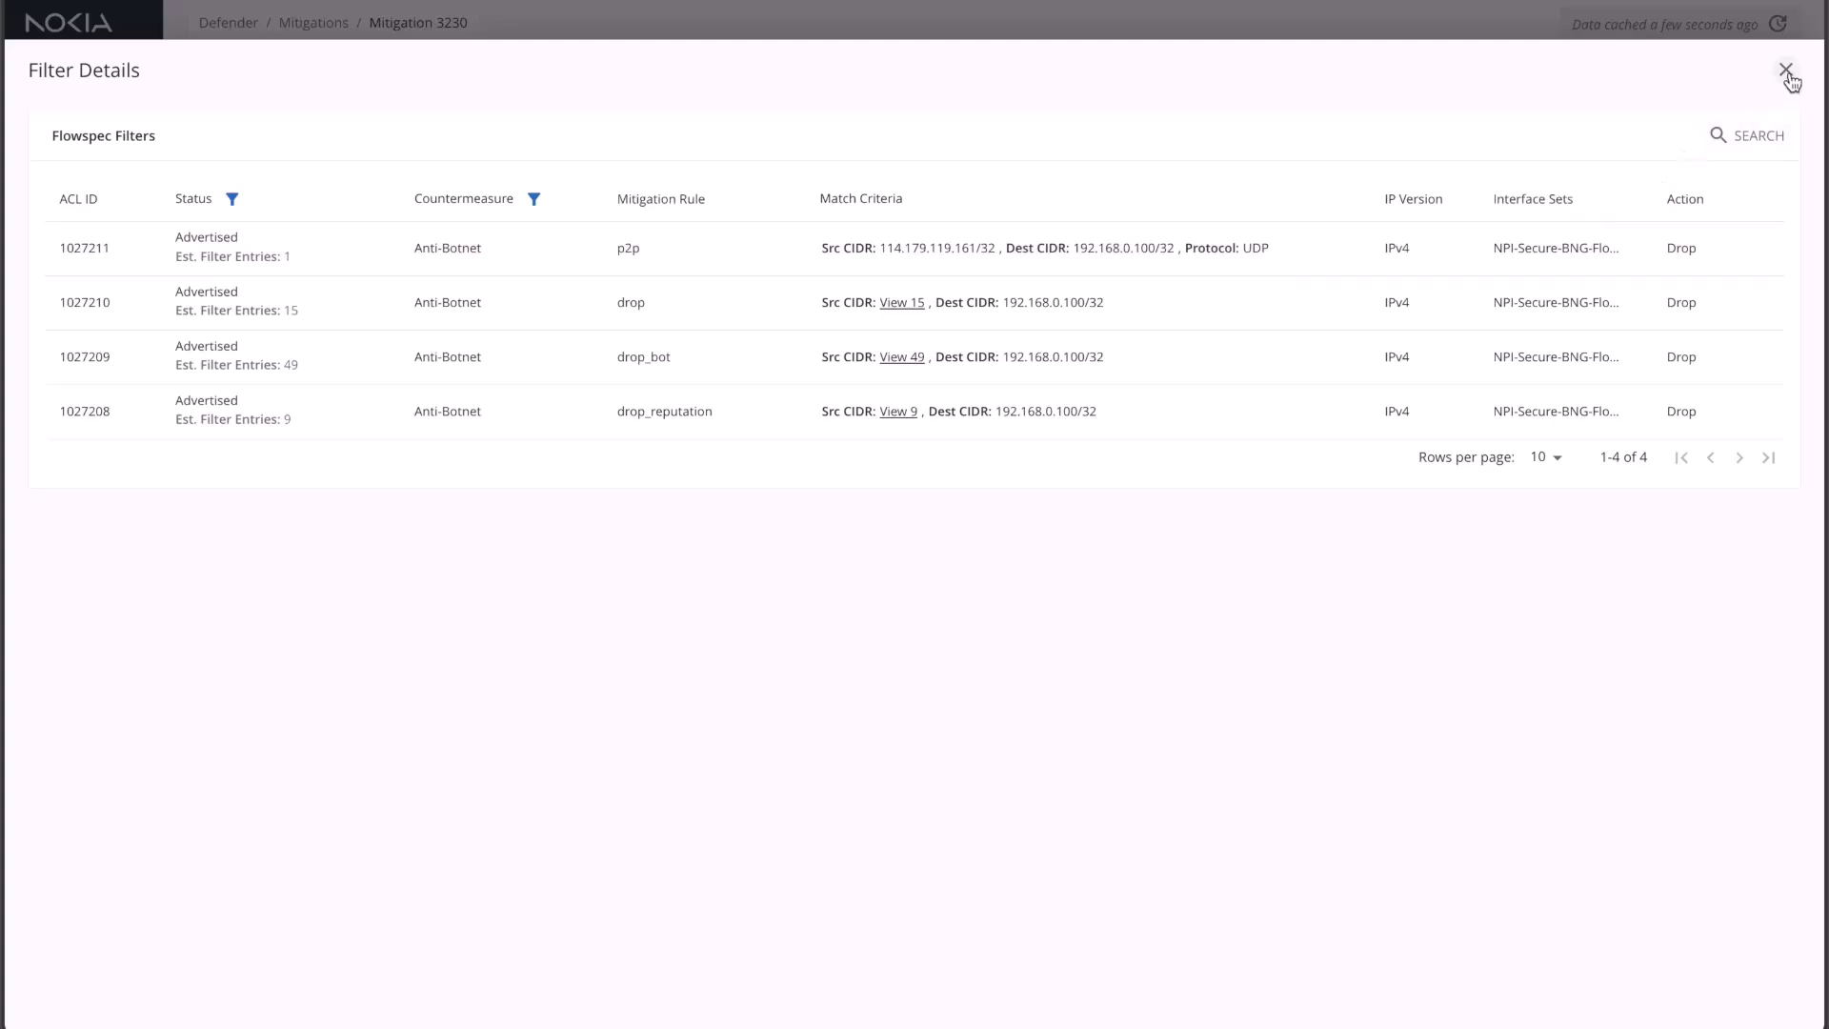
Dismiss the Filter Details dialog and return to Event 2943's details page
{"action": "left_click", "coordinate": [1785, 71]}
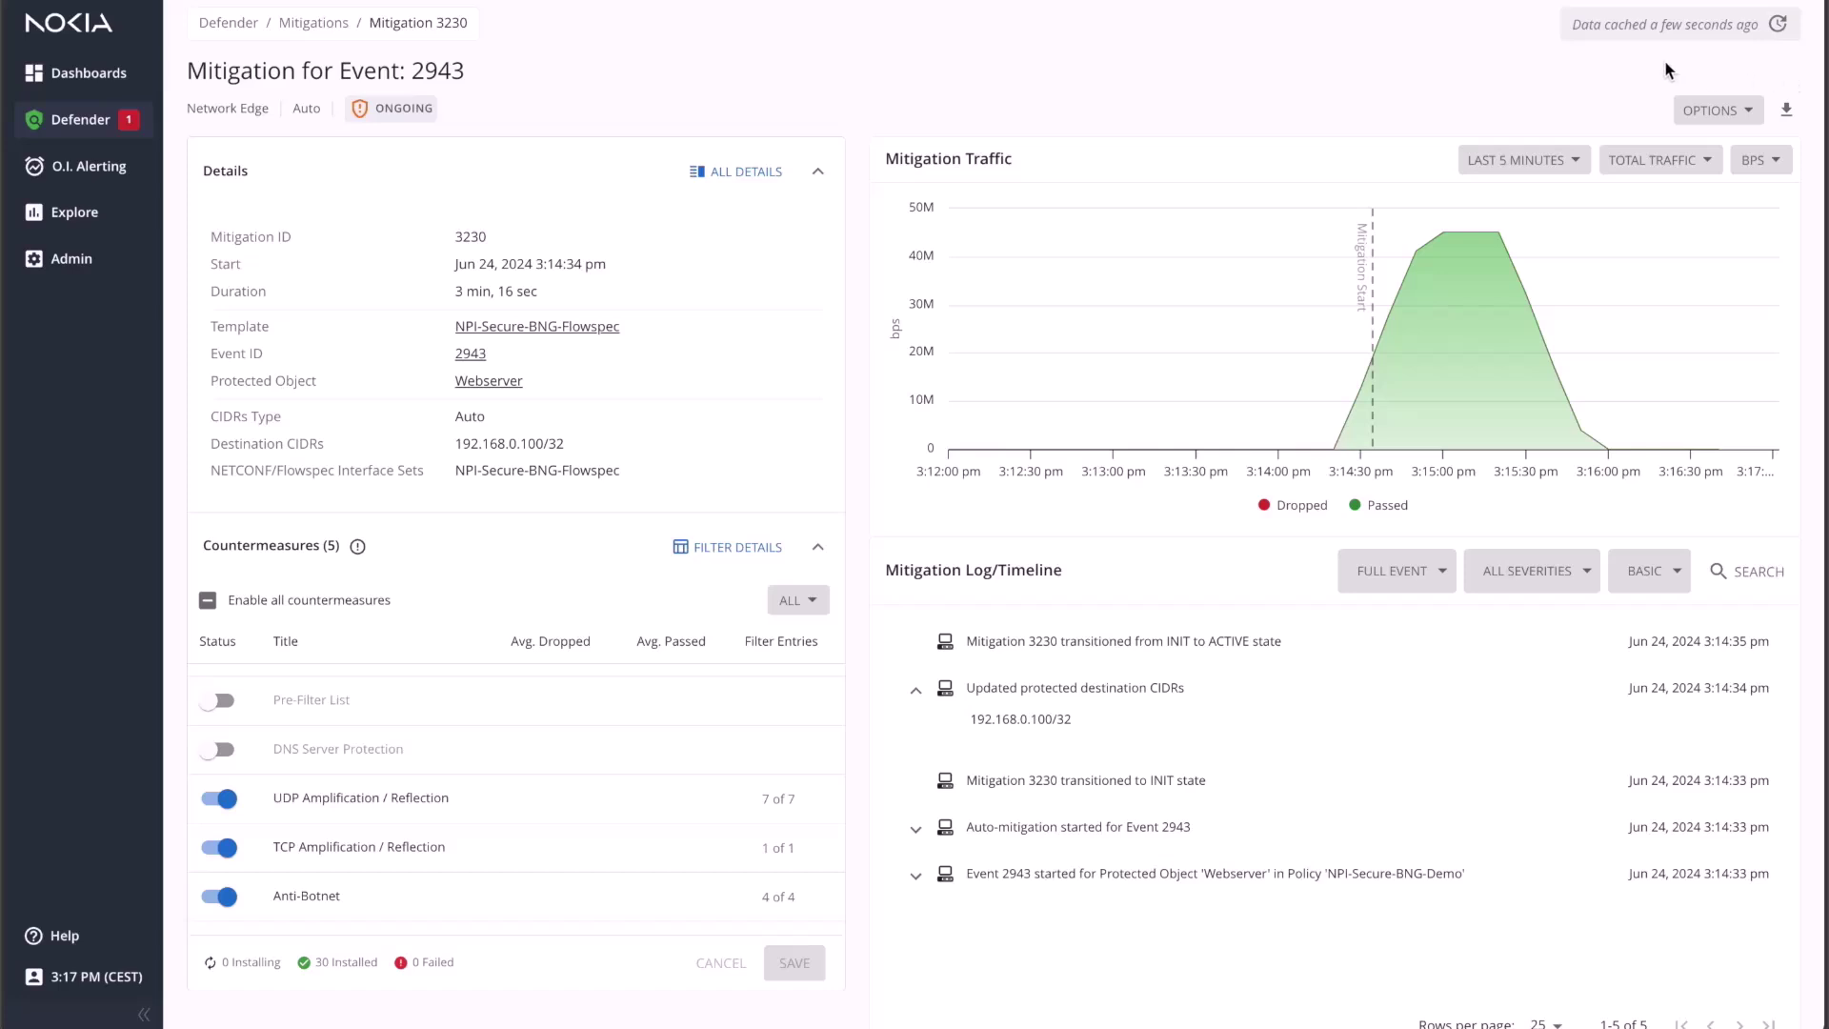
{"action": "left_click", "coordinate": [469, 353]}
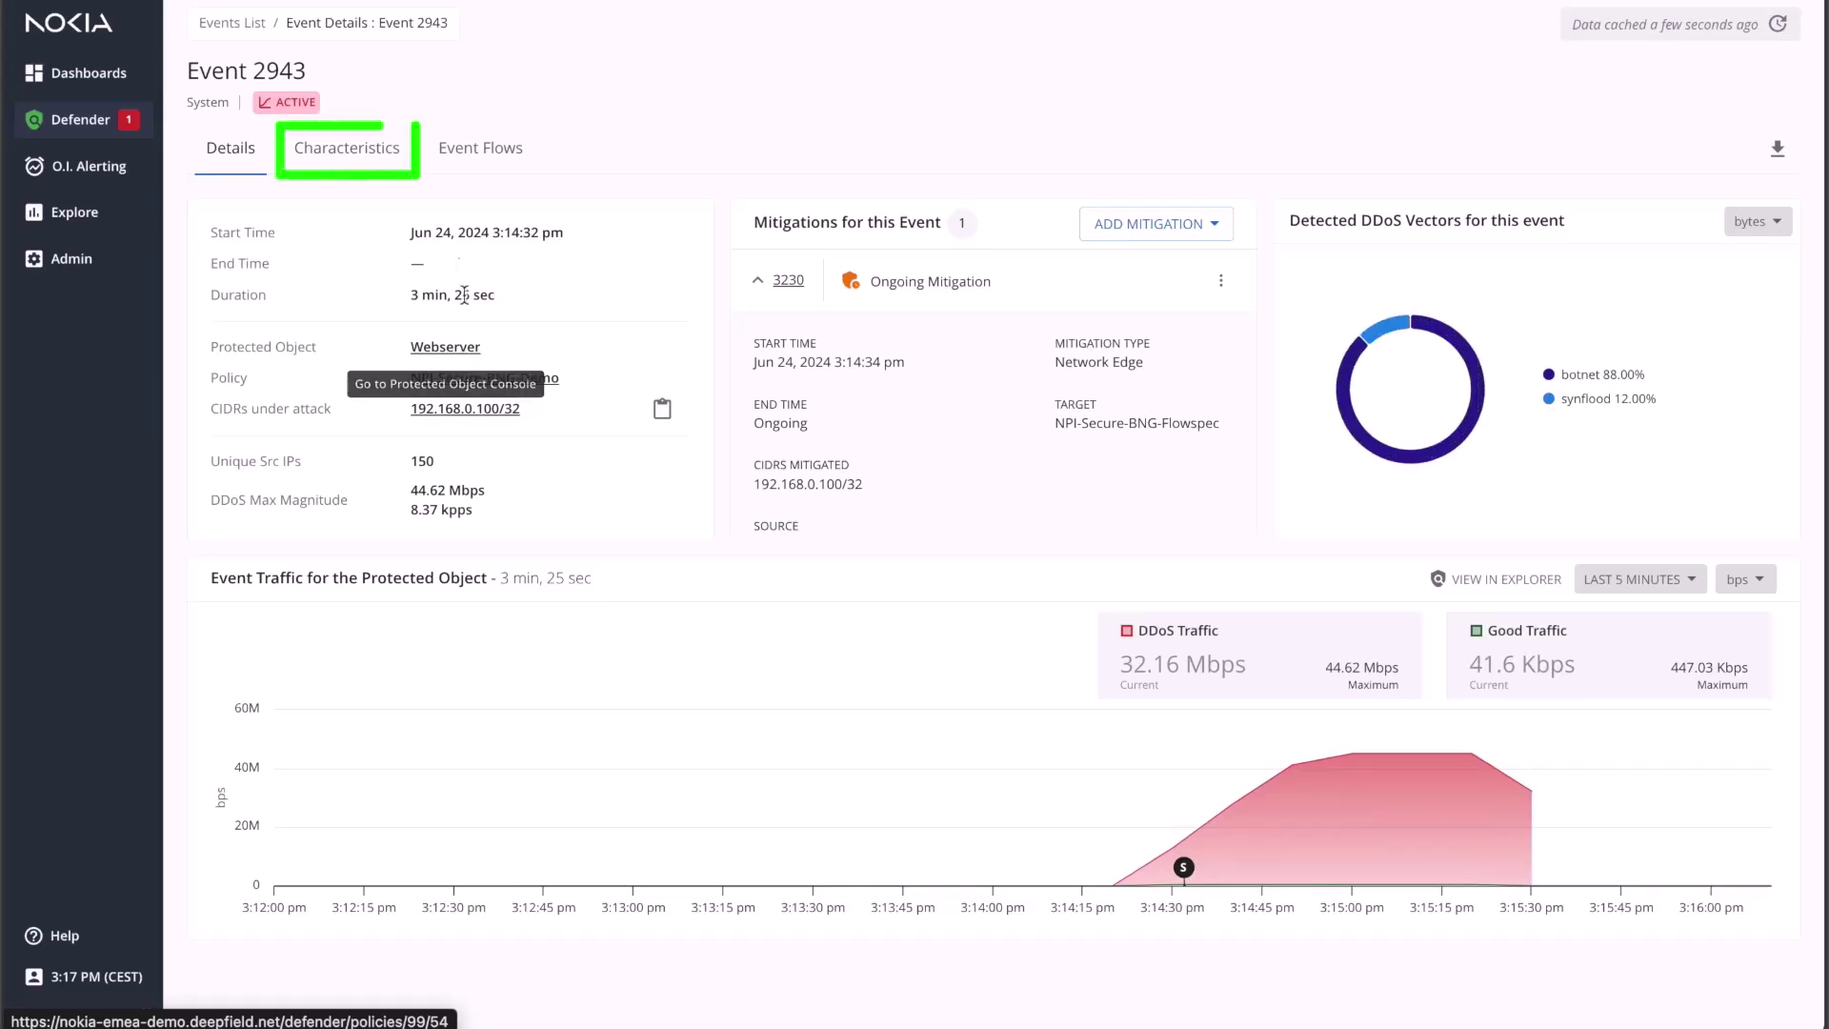
Add Destination TCP Port, TCP Flags, Destination IP Address and Average Packet Size charts to Characteristics
{"action": "left_click", "coordinate": [369, 160]}
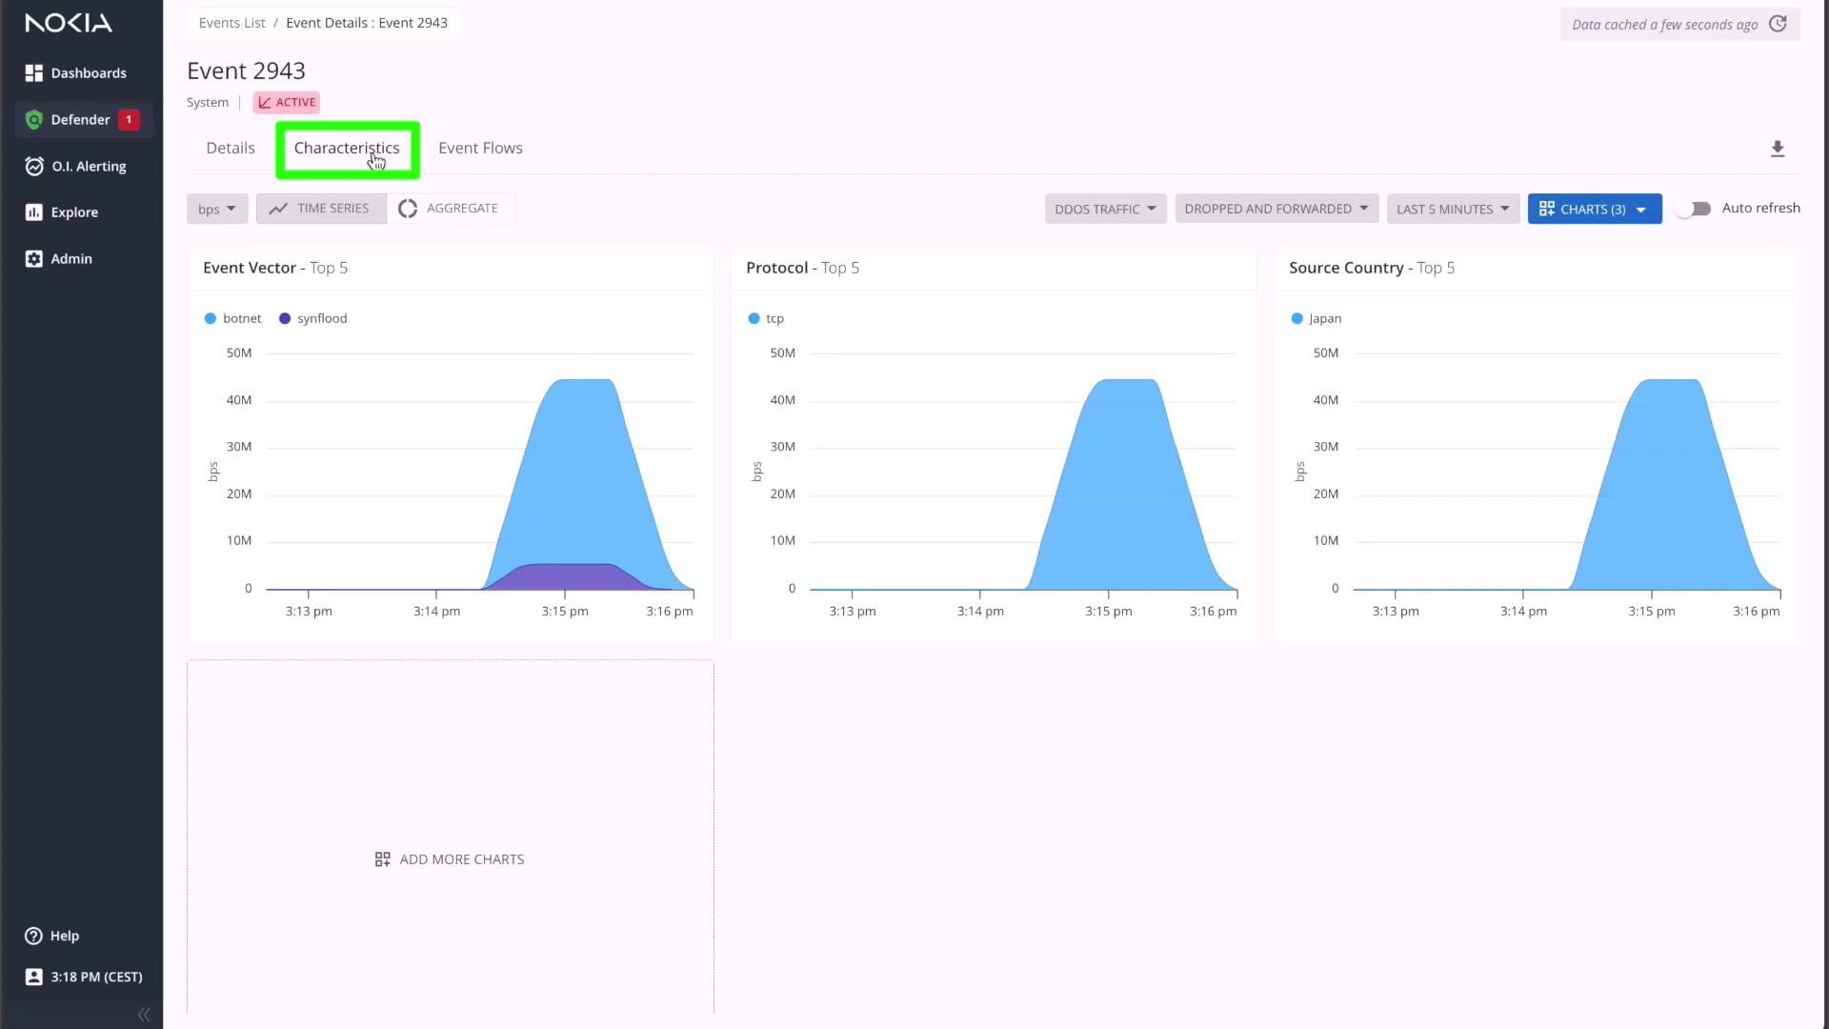
{"action": "left_click", "coordinate": [1640, 210]}
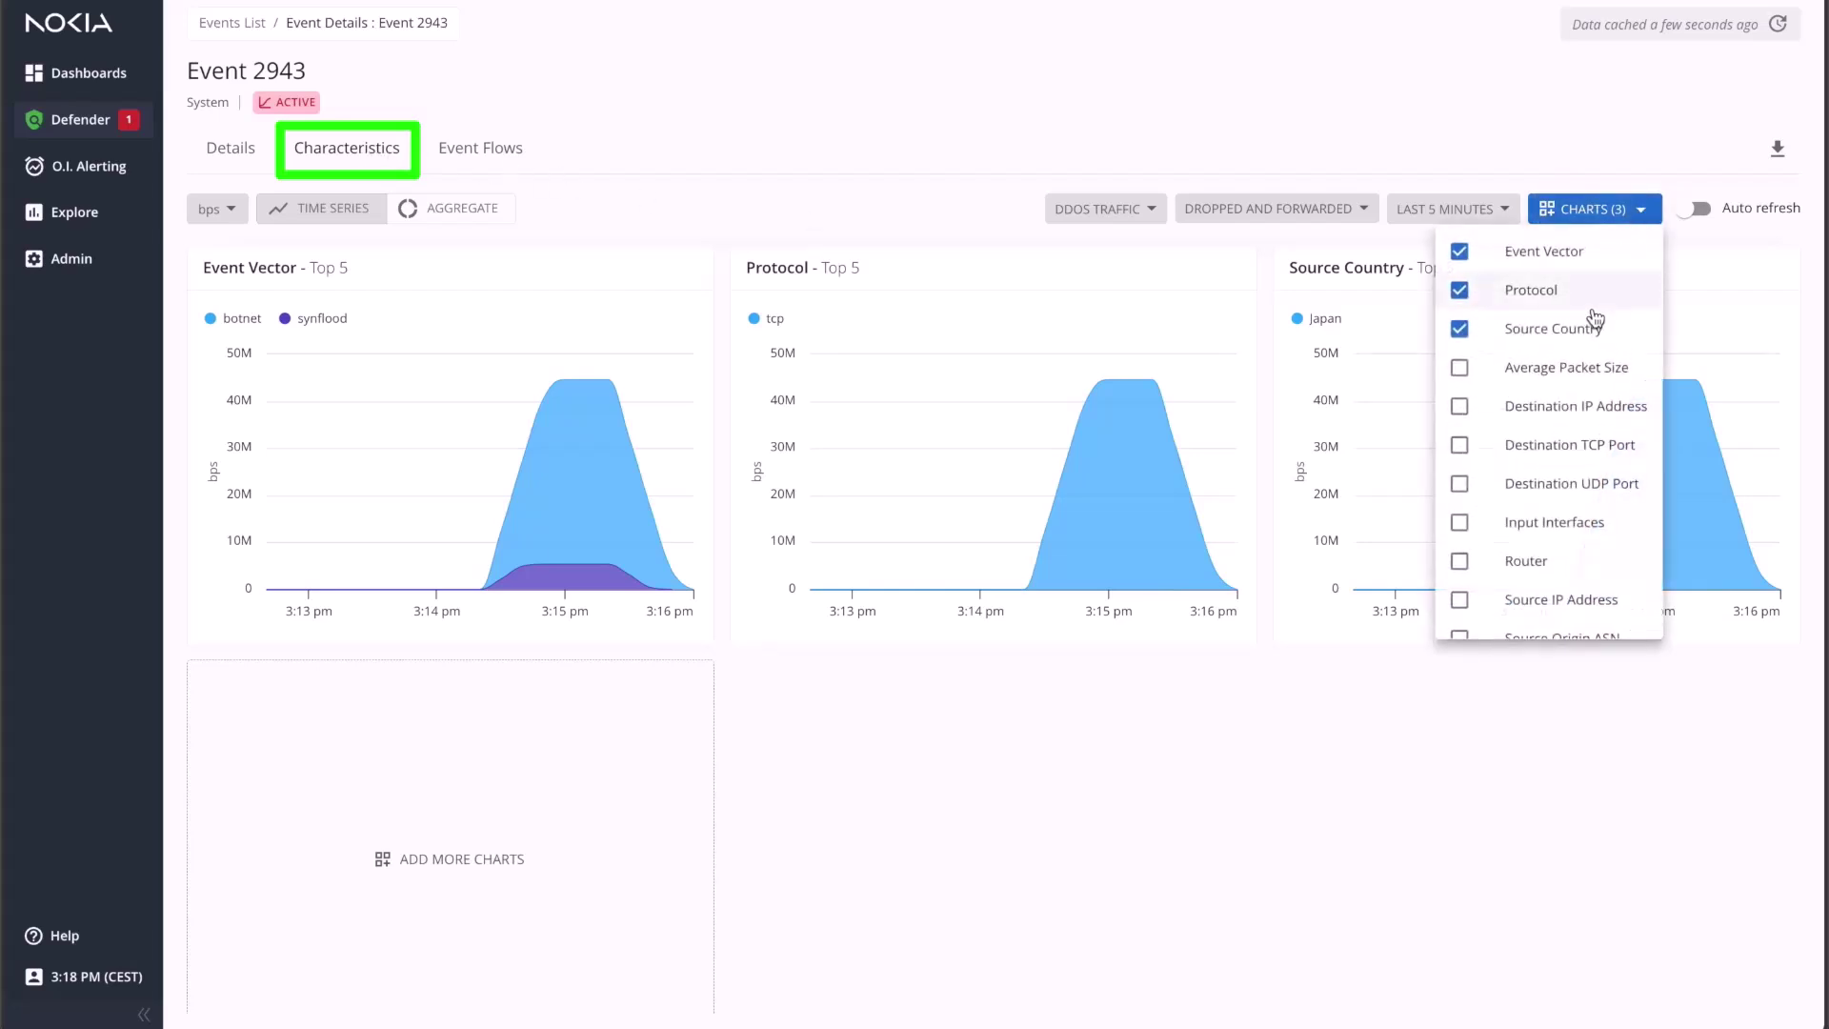
{"action": "scroll", "coordinate": [1595, 329], "scroll_direction": "down", "scroll_amount": 1}
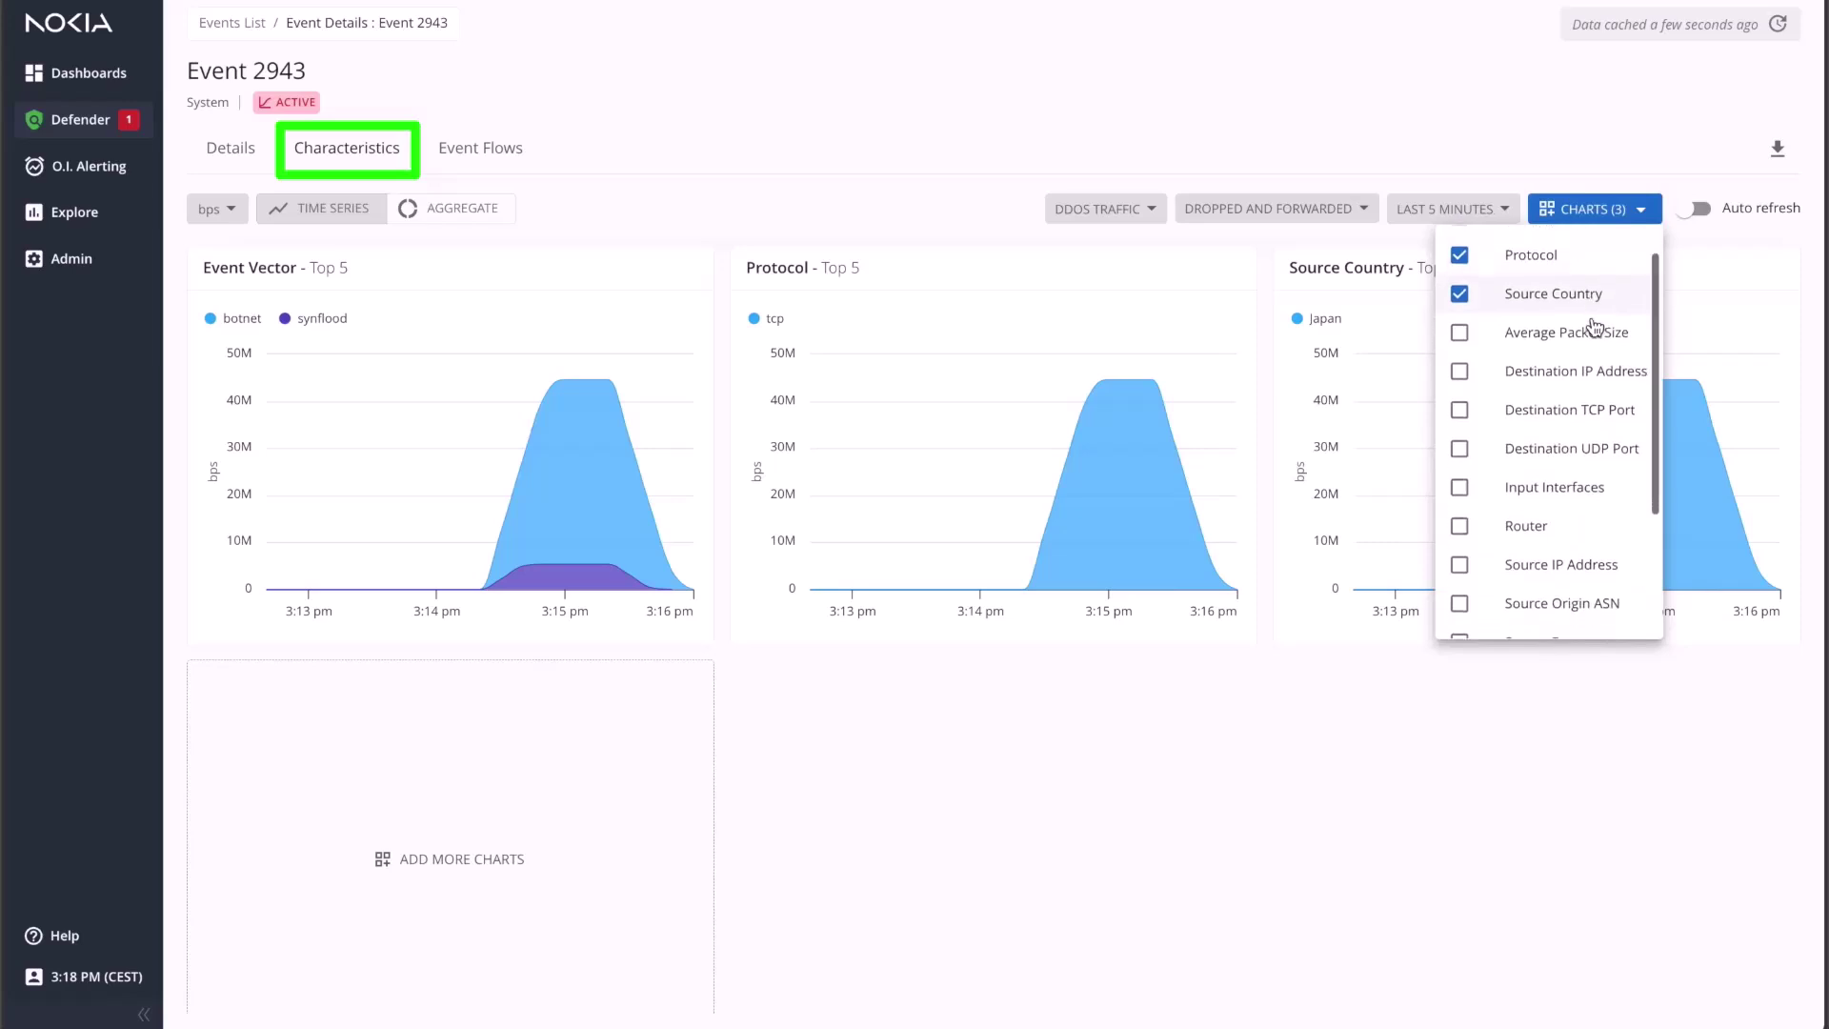
{"action": "scroll", "coordinate": [1592, 321], "scroll_direction": "down", "scroll_amount": 1}
{"action": "scroll", "coordinate": [1591, 314], "scroll_direction": "down", "scroll_amount": 2}
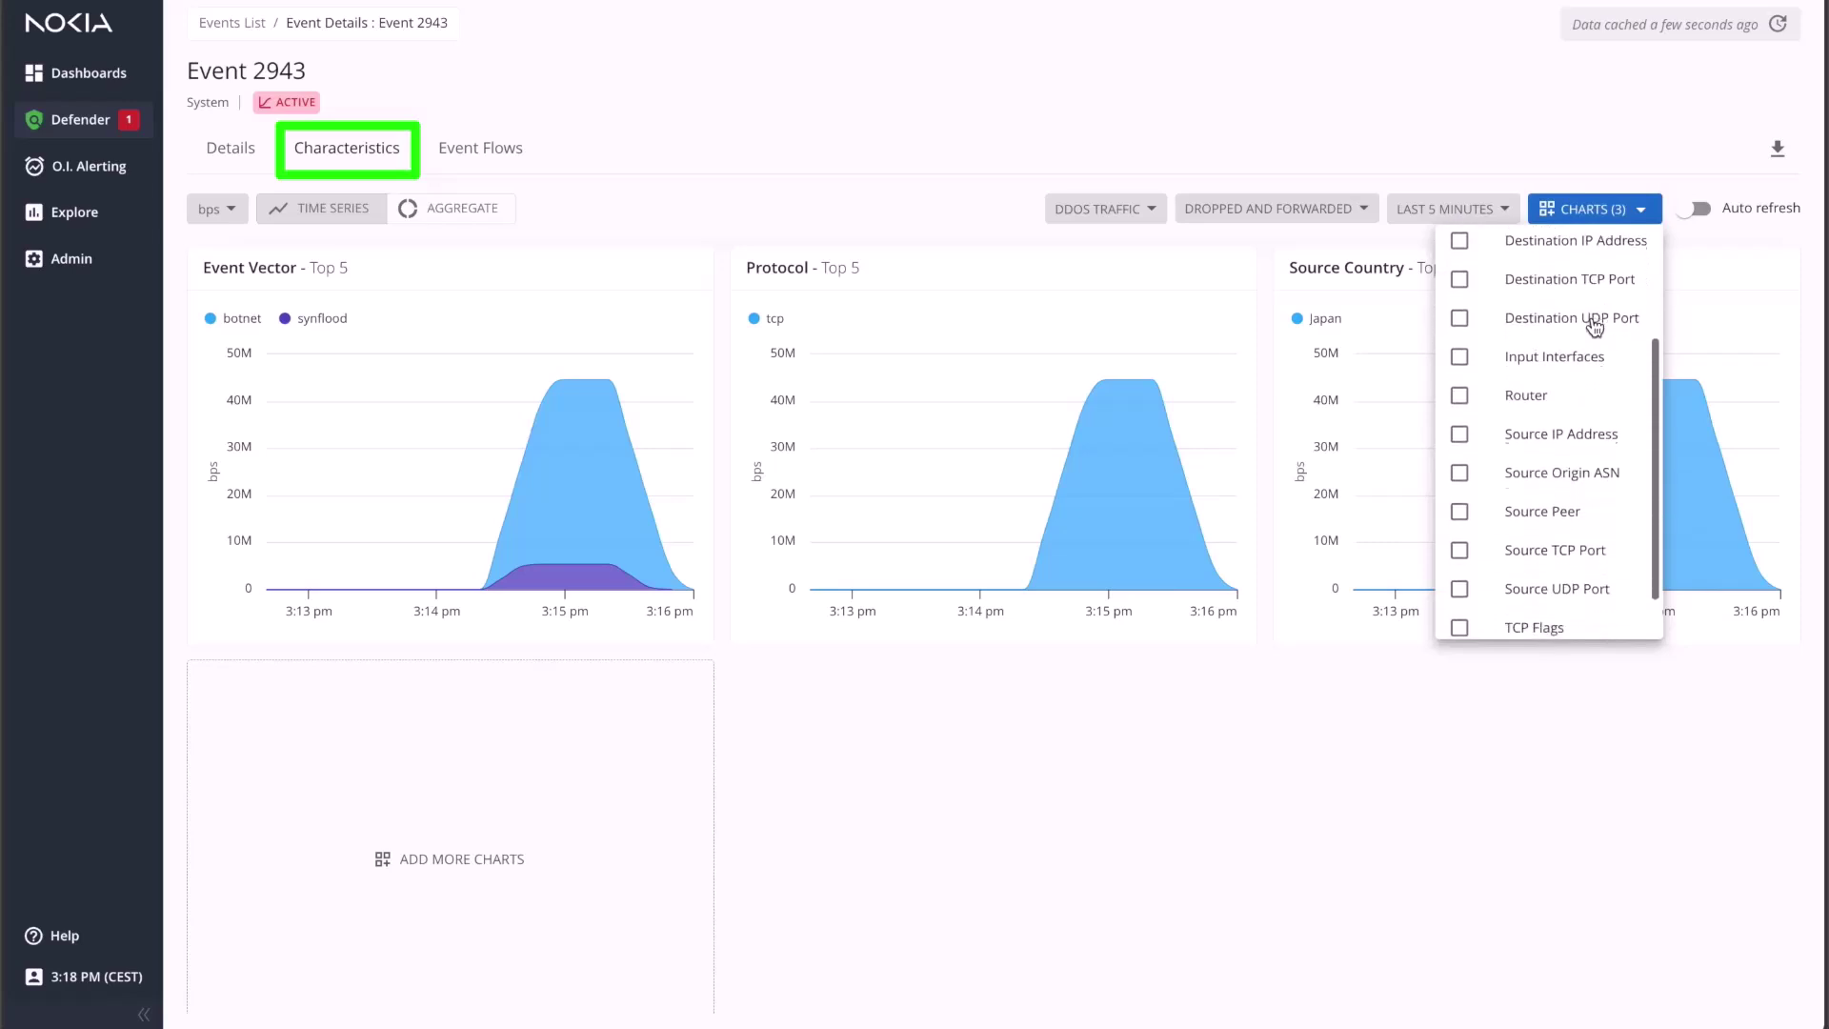
{"action": "left_click", "coordinate": [1559, 282]}
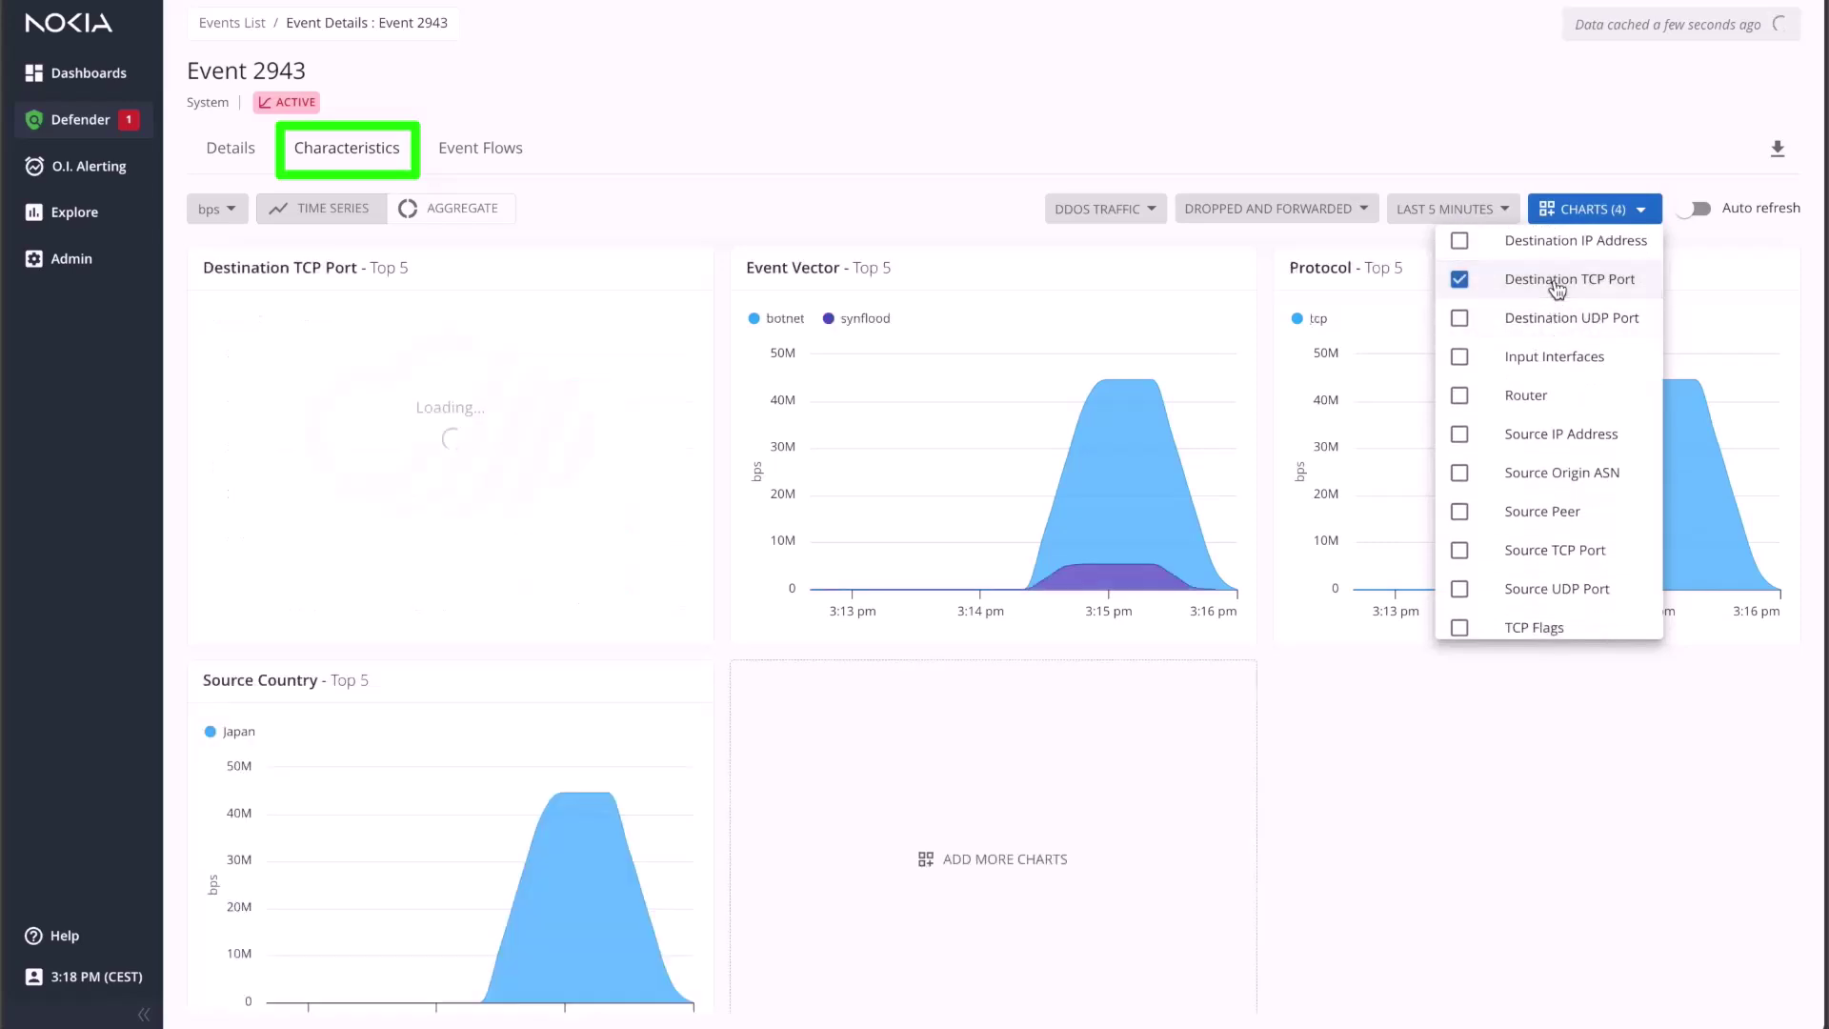
{"action": "left_click", "coordinate": [1541, 626]}
{"action": "scroll", "coordinate": [1592, 372], "scroll_direction": "up", "scroll_amount": 1}
{"action": "scroll", "coordinate": [1592, 369], "scroll_direction": "up", "scroll_amount": 2}
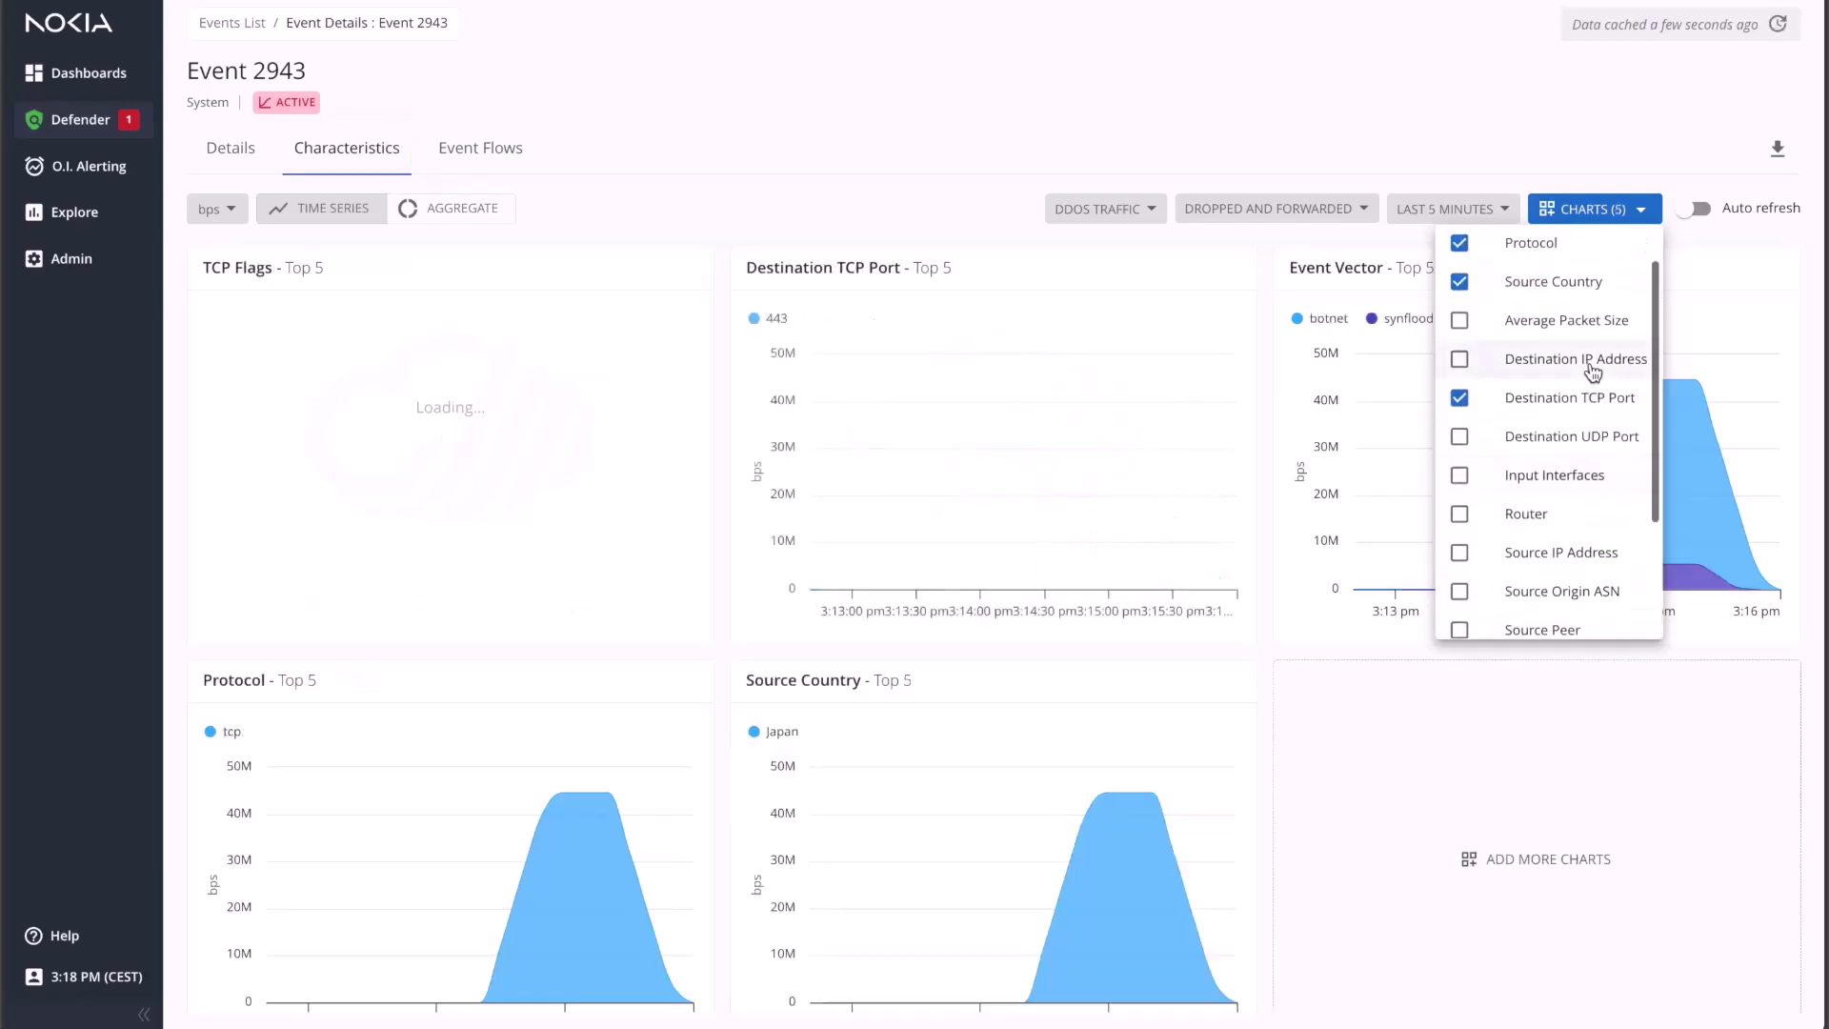
{"action": "left_click", "coordinate": [1569, 365]}
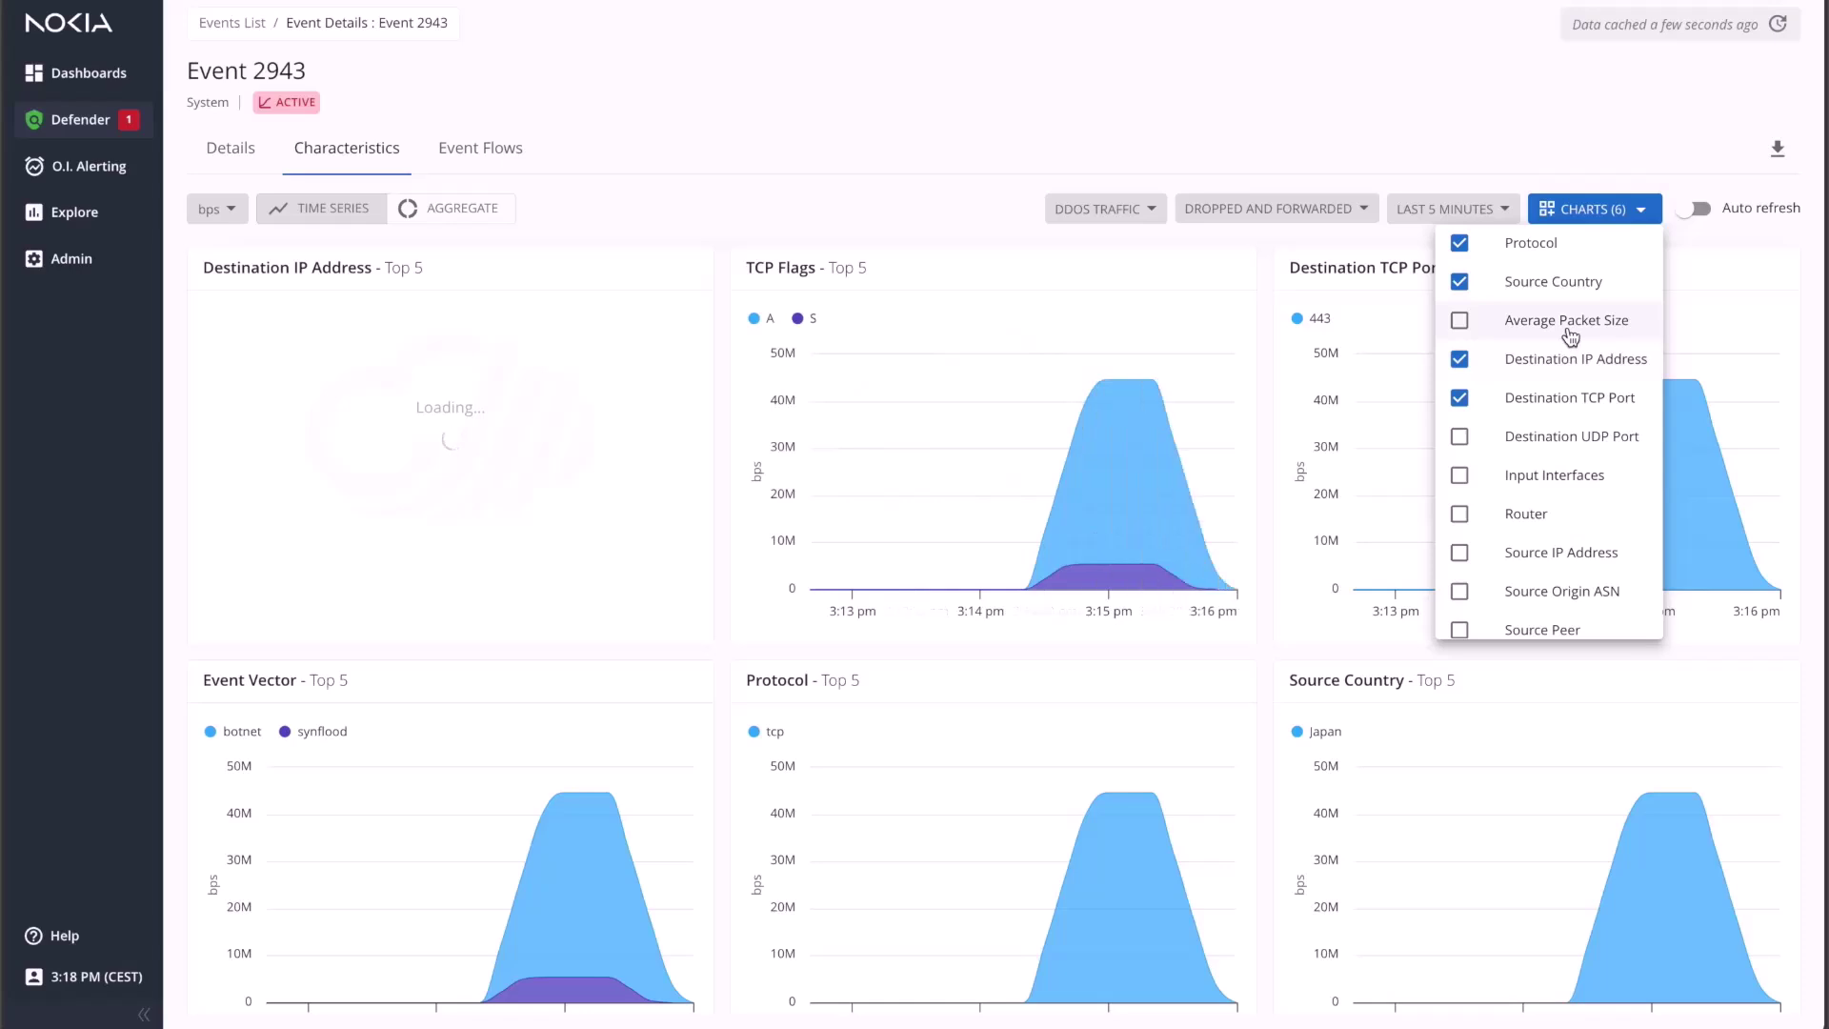
{"action": "left_click", "coordinate": [1567, 323]}
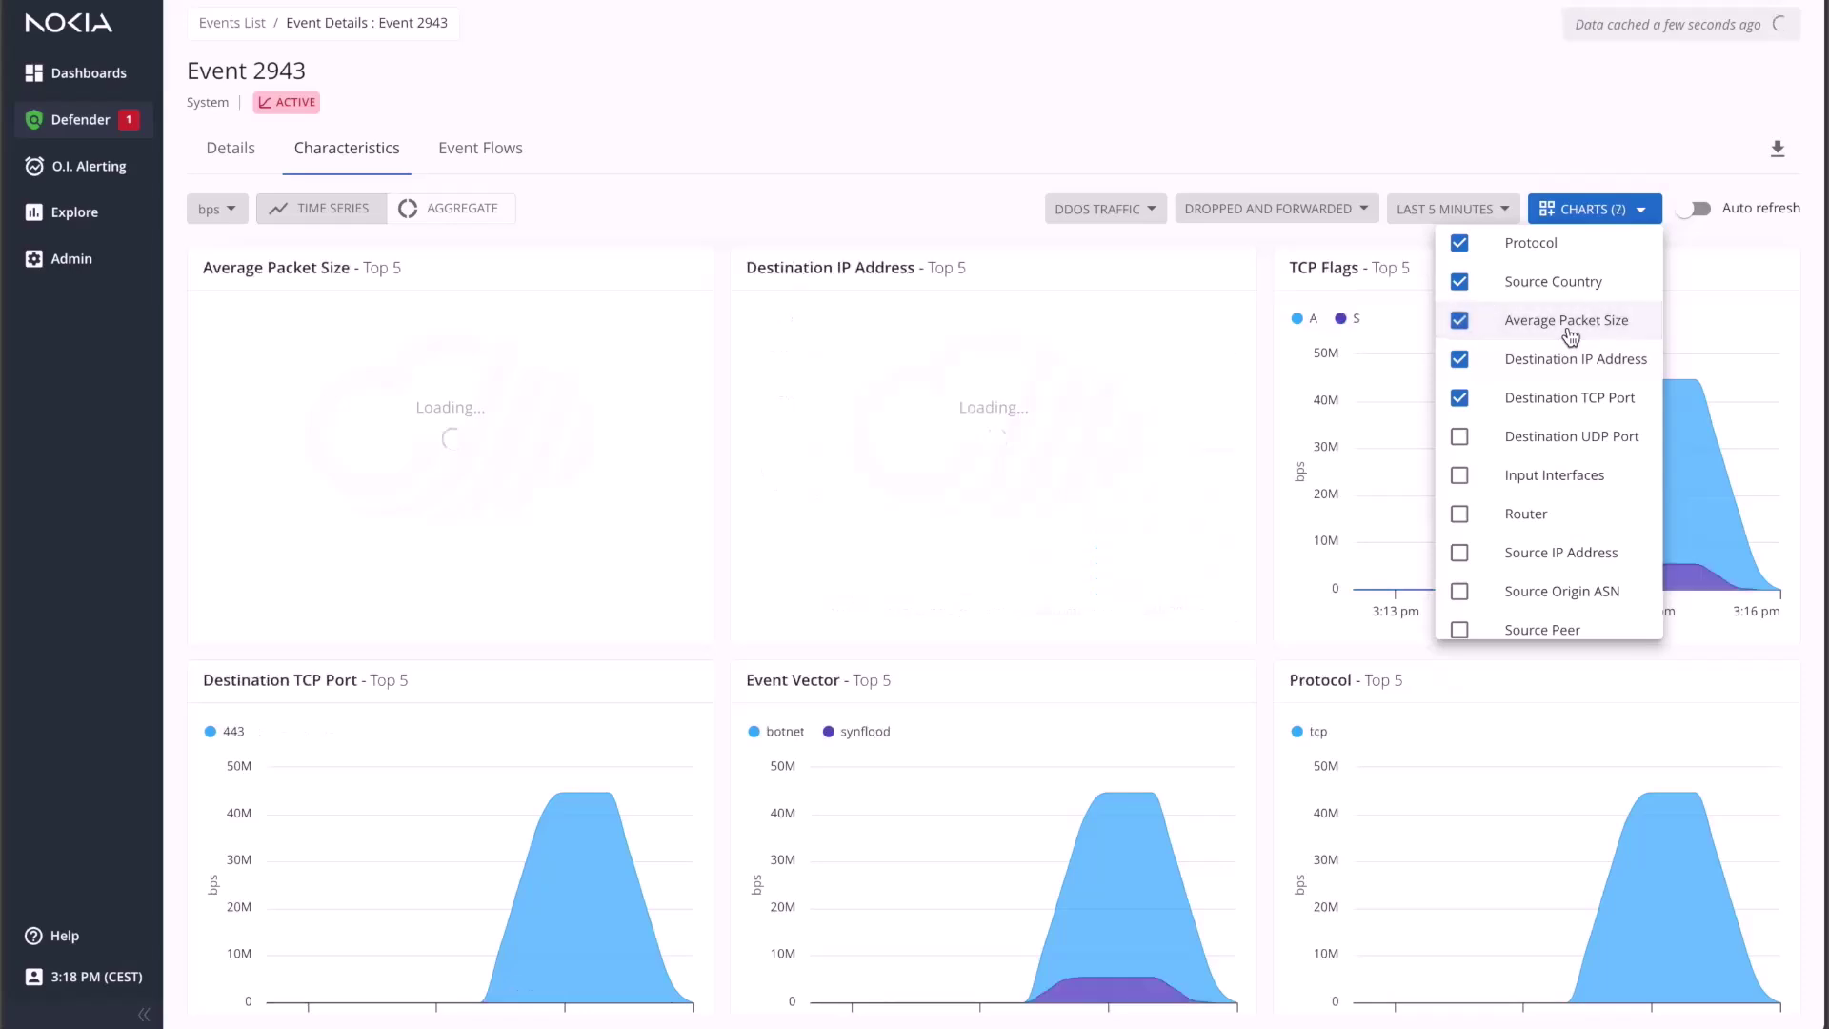
Close the CHARTS selection list so only the seven charts remain
{"action": "left_click", "coordinate": [860, 174]}
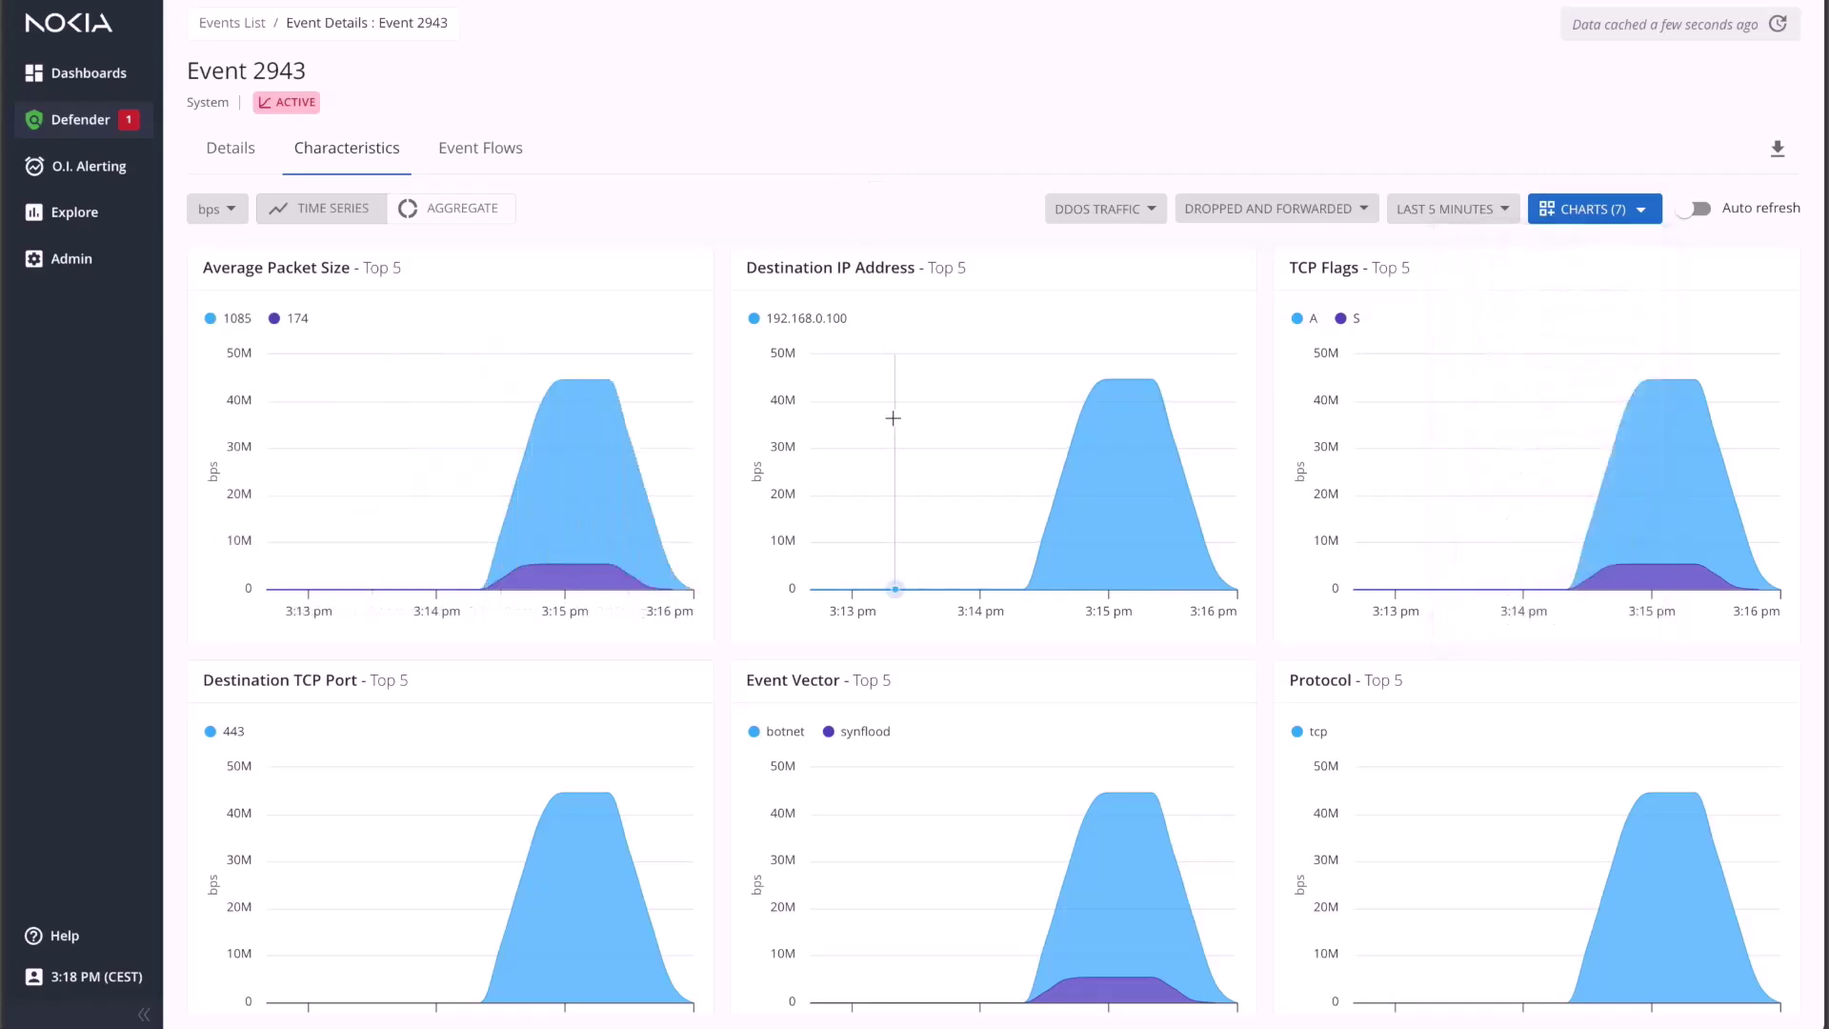
{"action": "scroll", "coordinate": [891, 419], "scroll_direction": "down", "scroll_amount": 5}
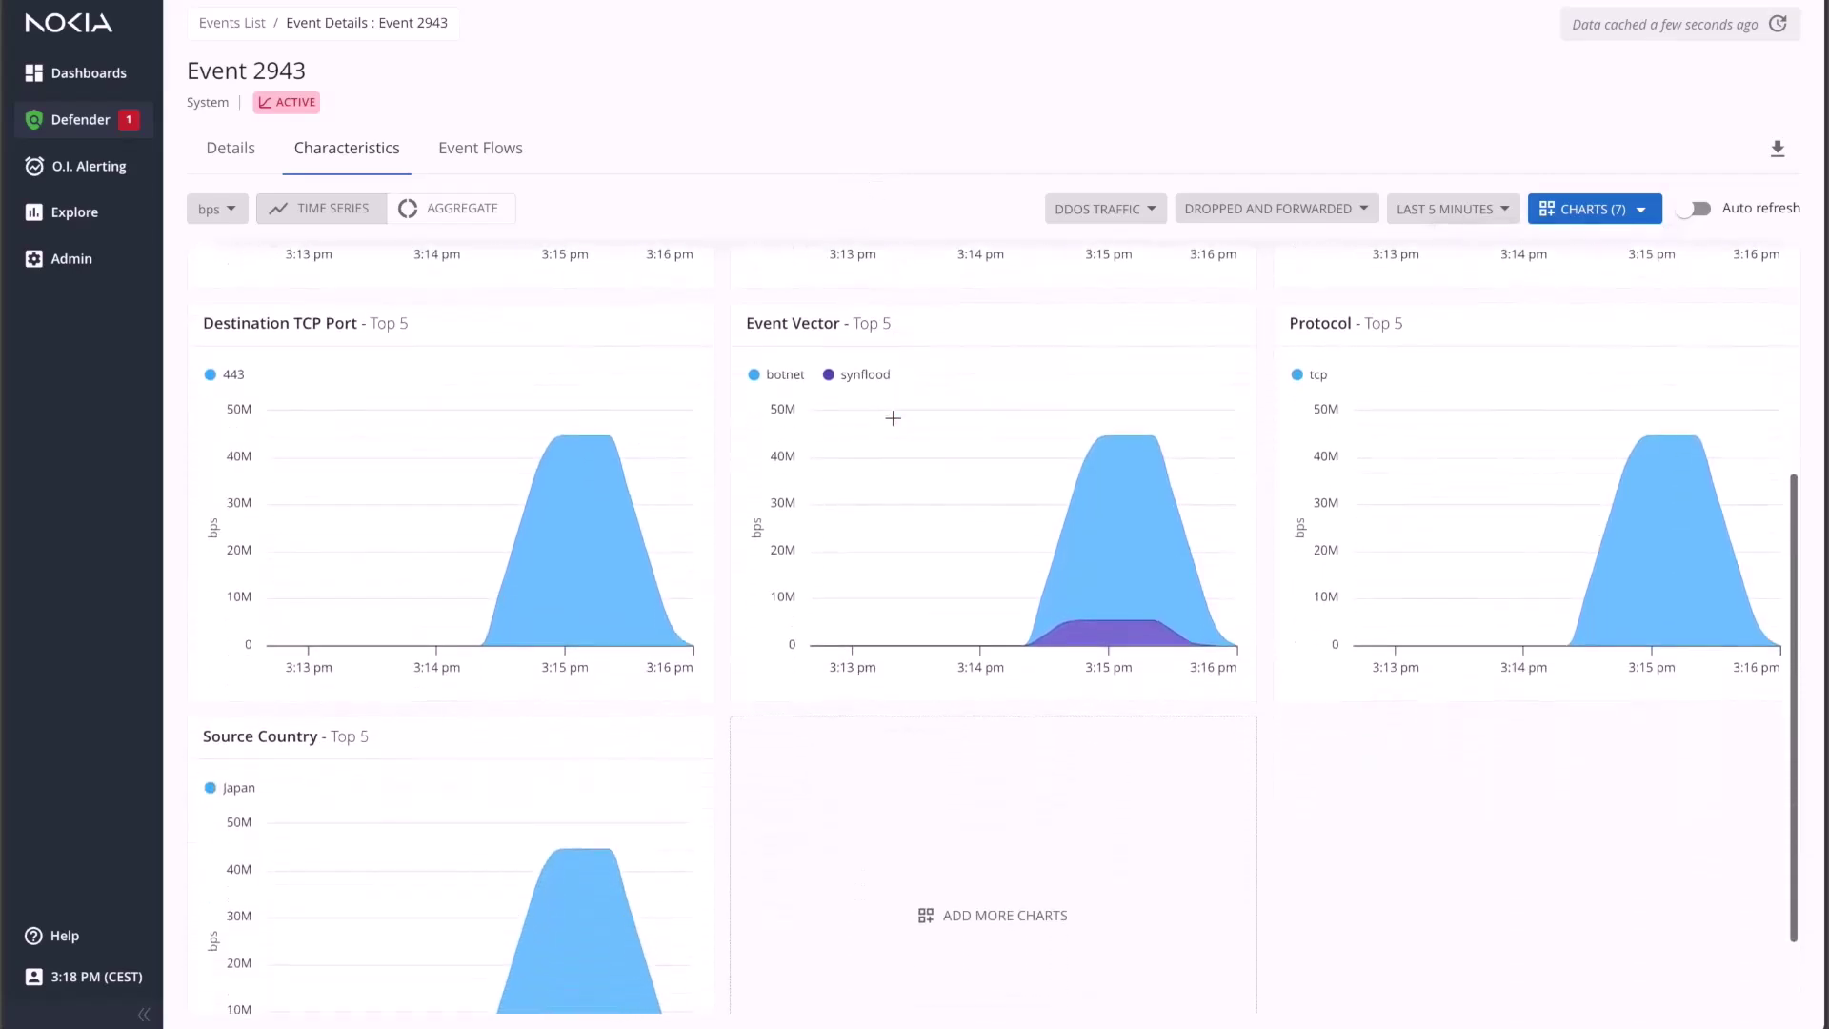
{"action": "scroll", "coordinate": [891, 417], "scroll_direction": "down", "scroll_amount": 2}
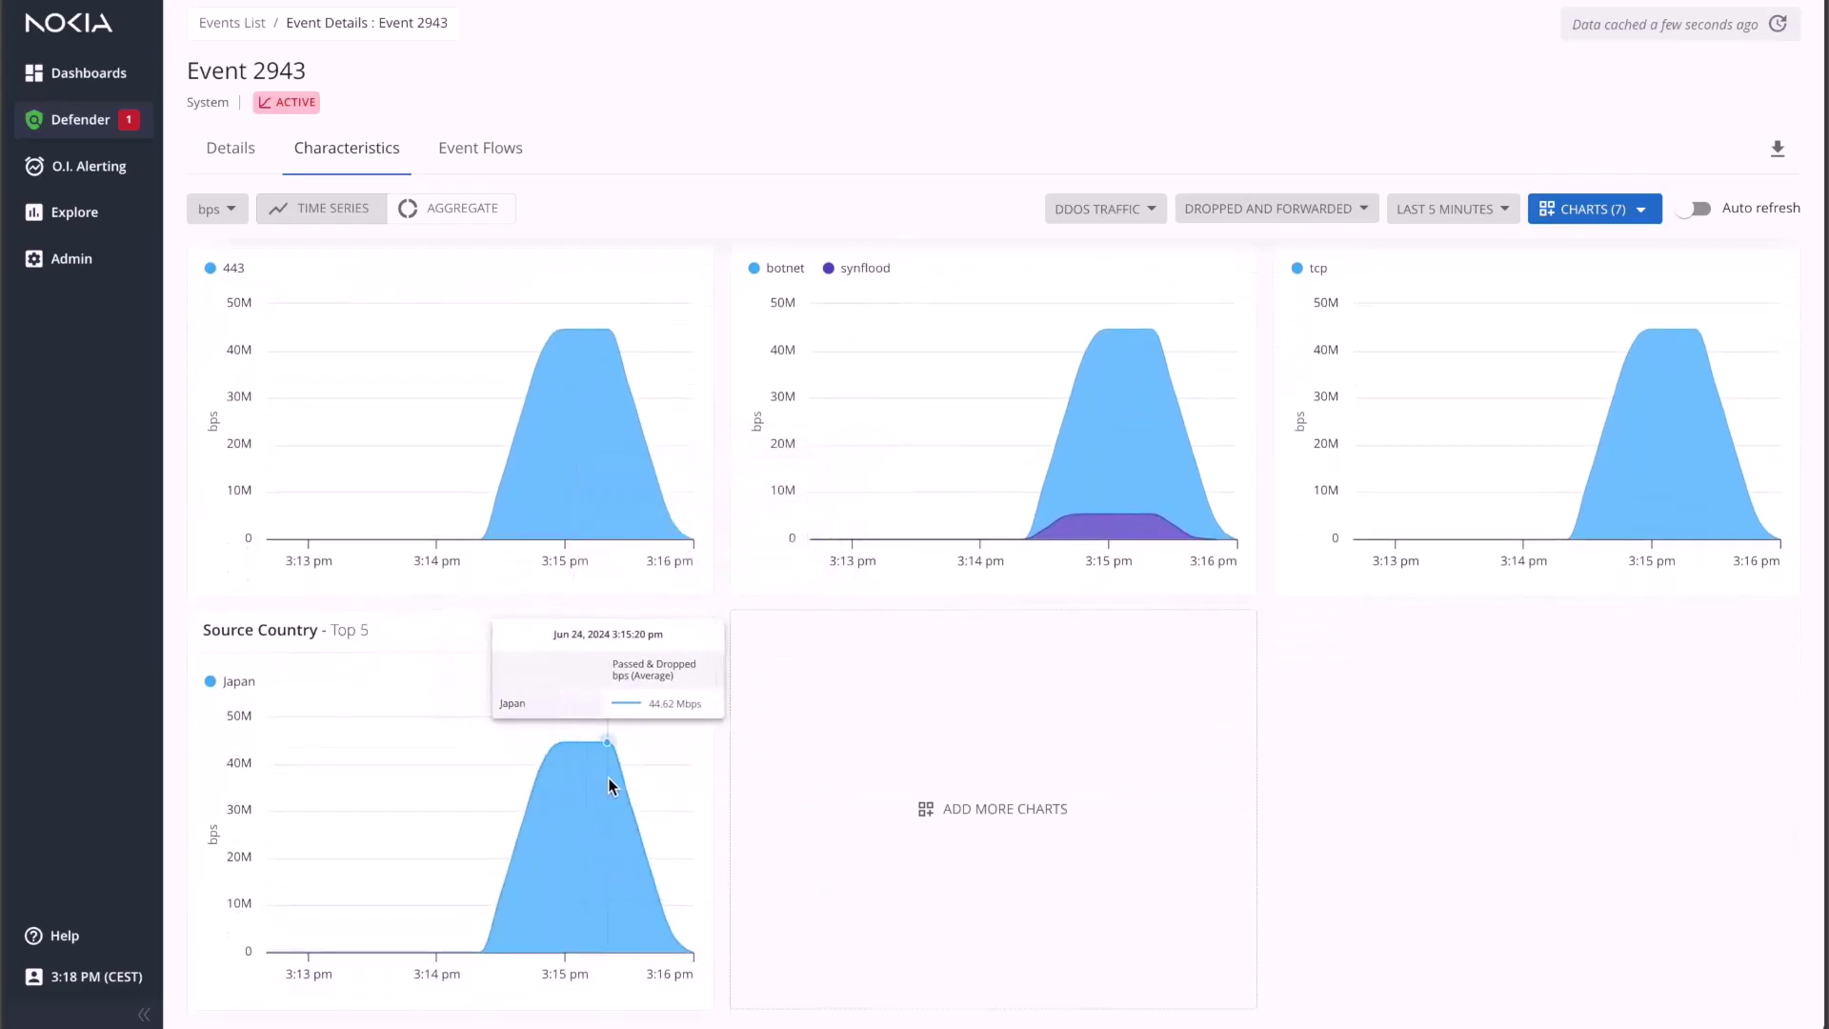
{"action": "scroll", "coordinate": [607, 777], "scroll_direction": "up", "scroll_amount": 2}
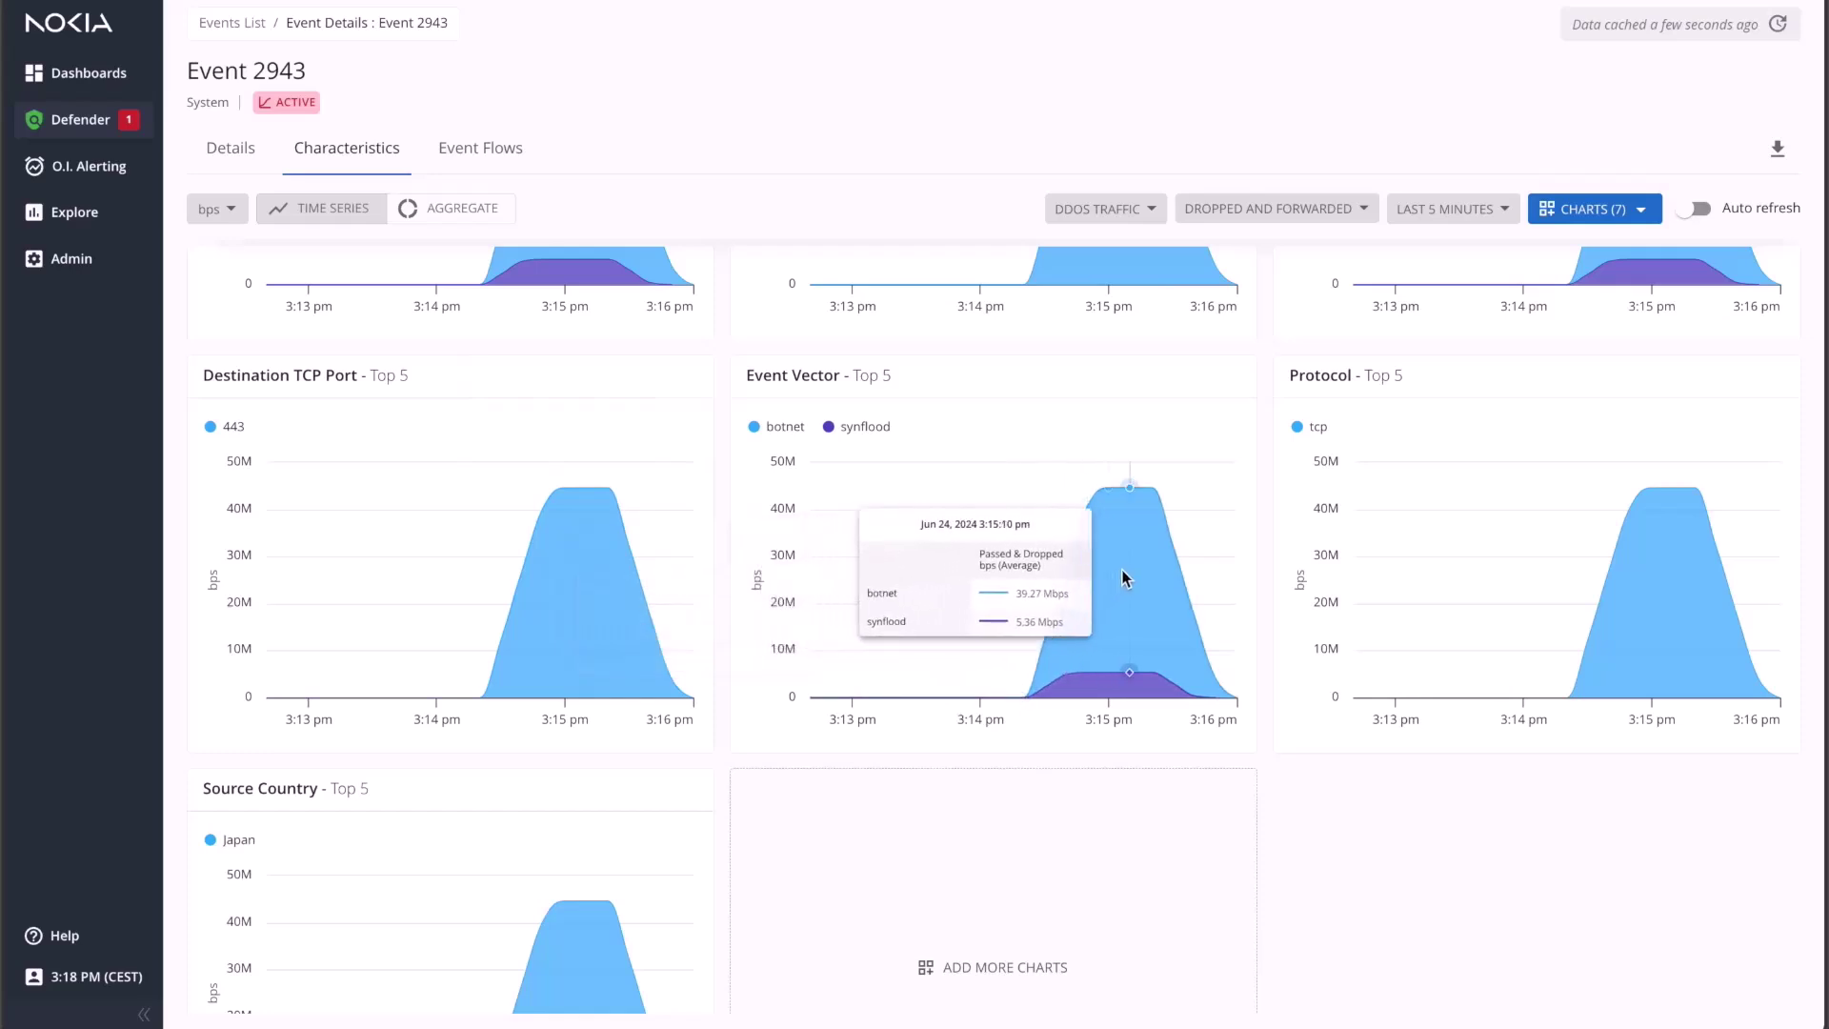
{"action": "scroll", "coordinate": [1127, 577], "scroll_direction": "up", "scroll_amount": 2}
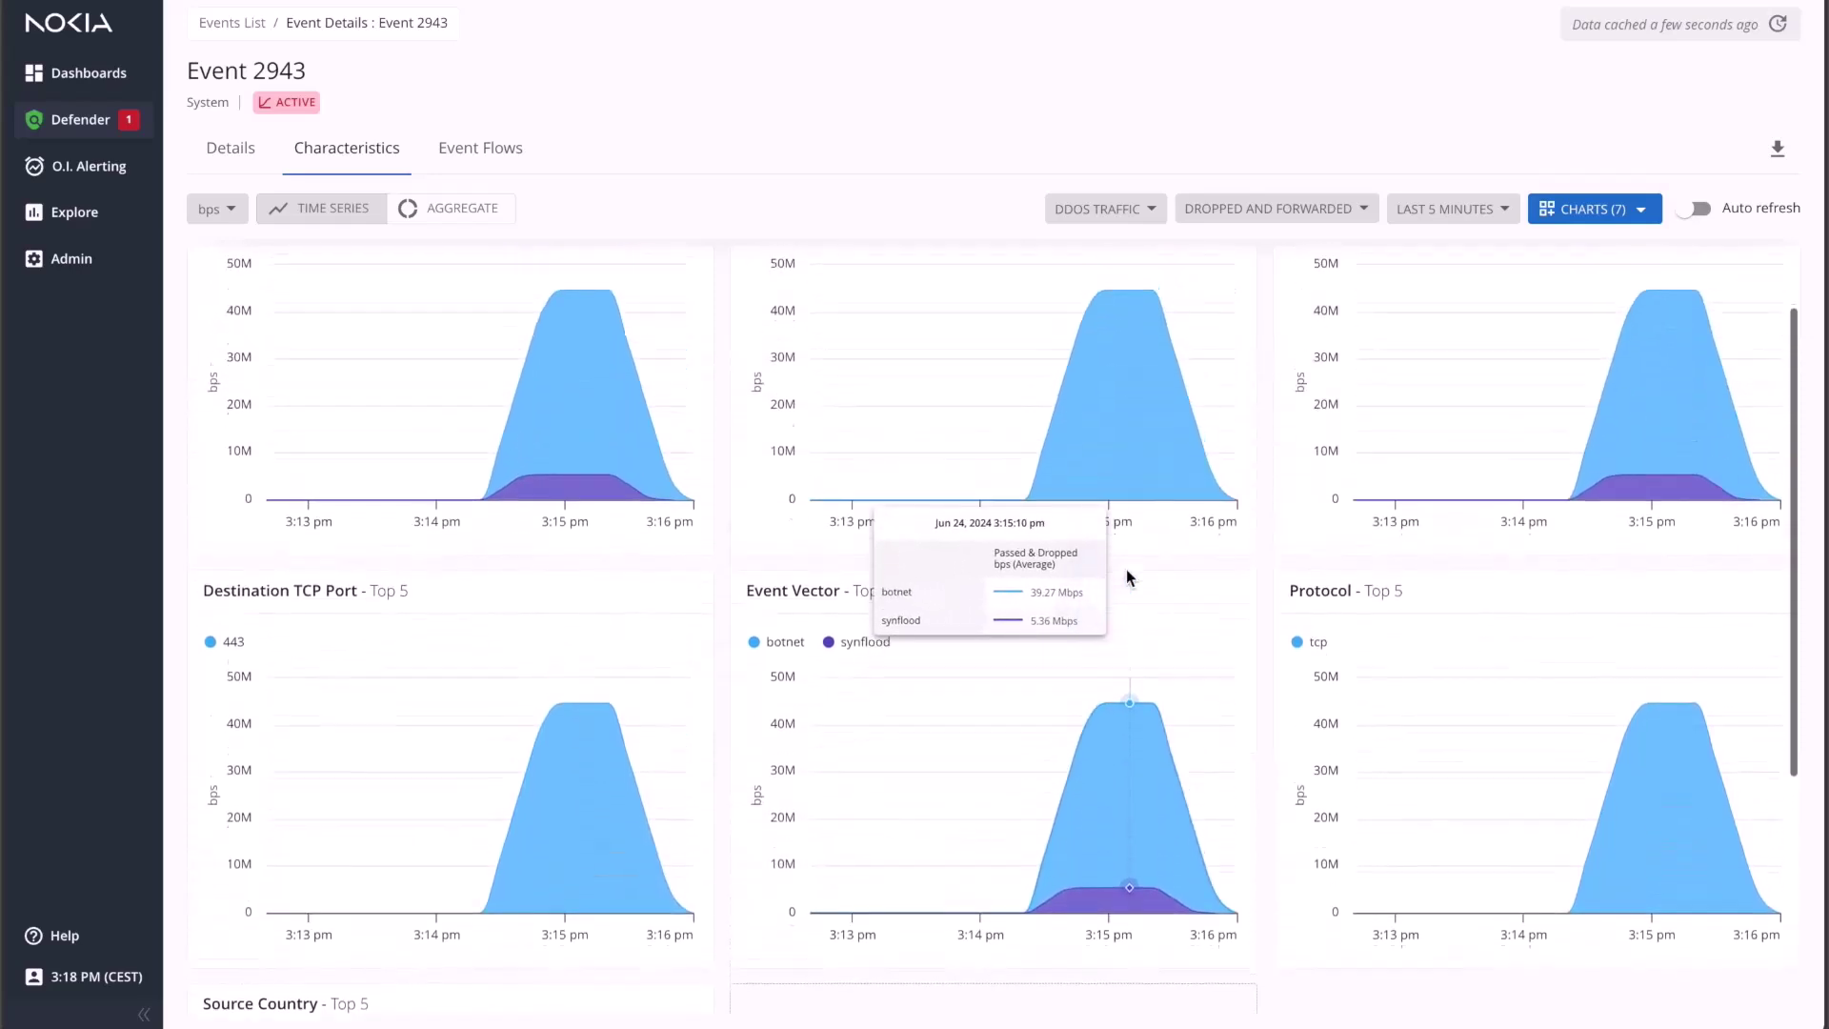